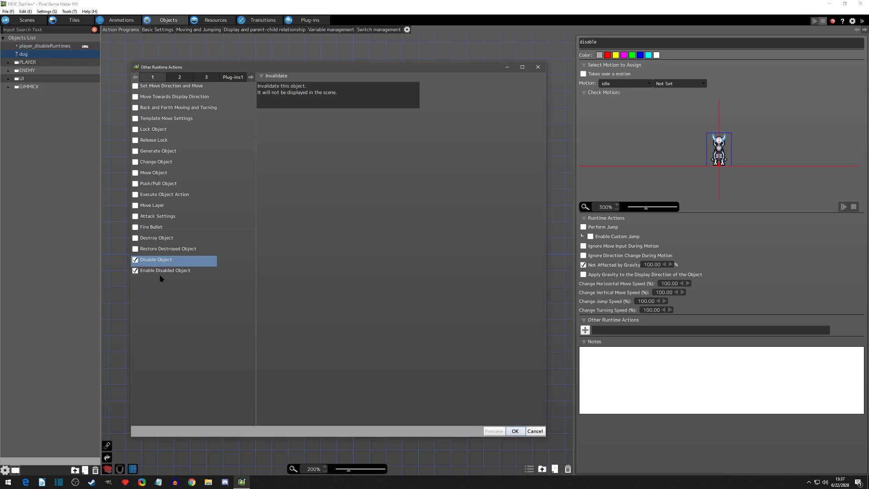
Add only the Disable Object runtime action to the dog's disable action, leaving Enable Disabled Object switched off.
left_click(135, 271)
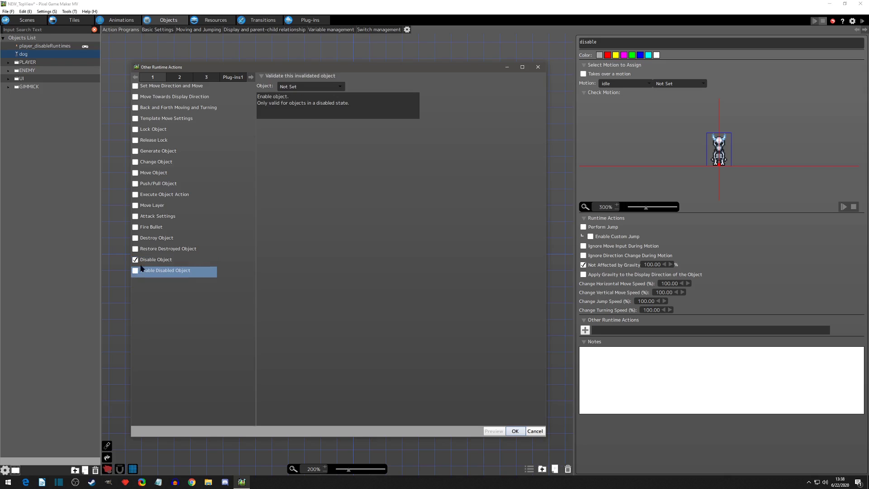
left_click(147, 262)
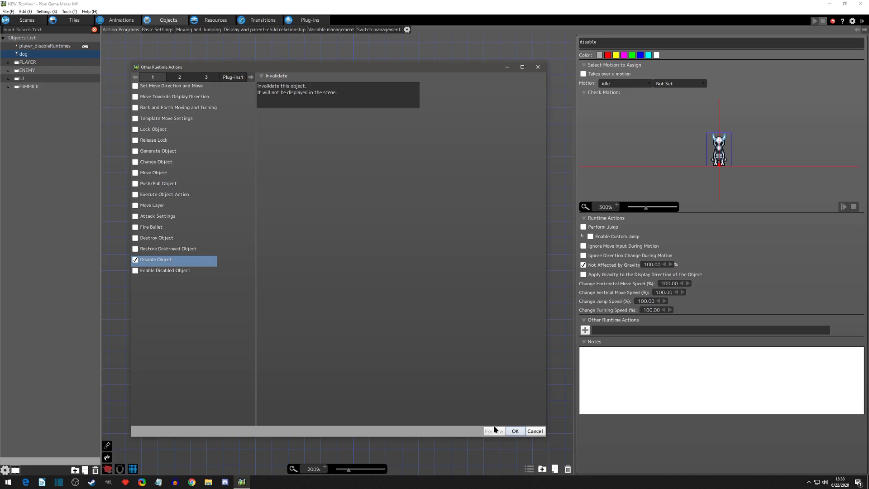
left_click(515, 431)
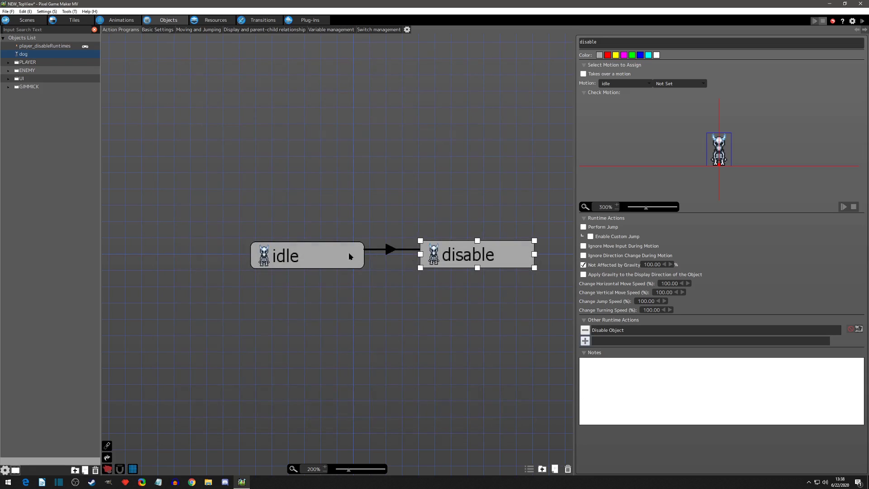
Review the dog's idle and disable actions, then test-play the game by walking the player around and attacking the right-hand dog.
left_click(303, 257)
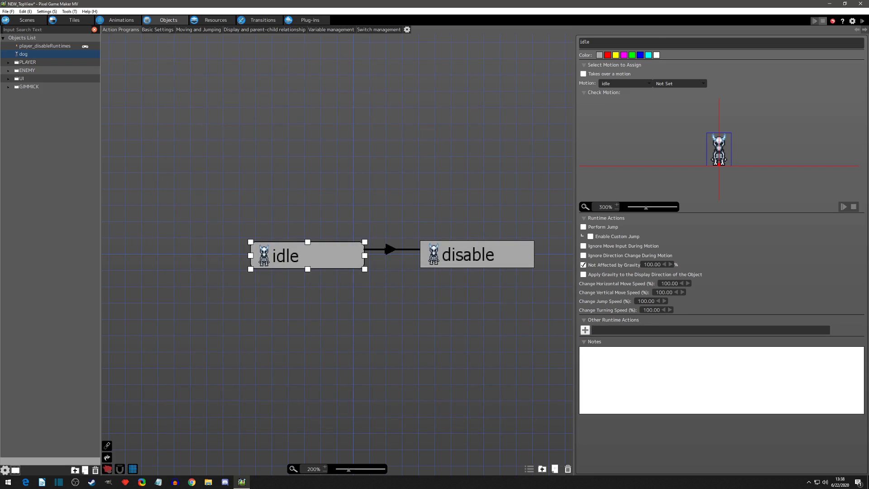
left_click(390, 249)
left_click(473, 255)
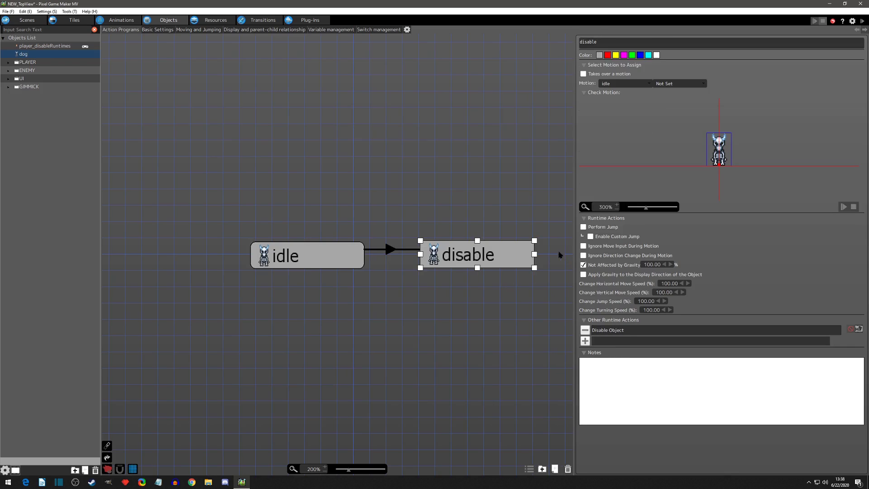
left_click(31, 47)
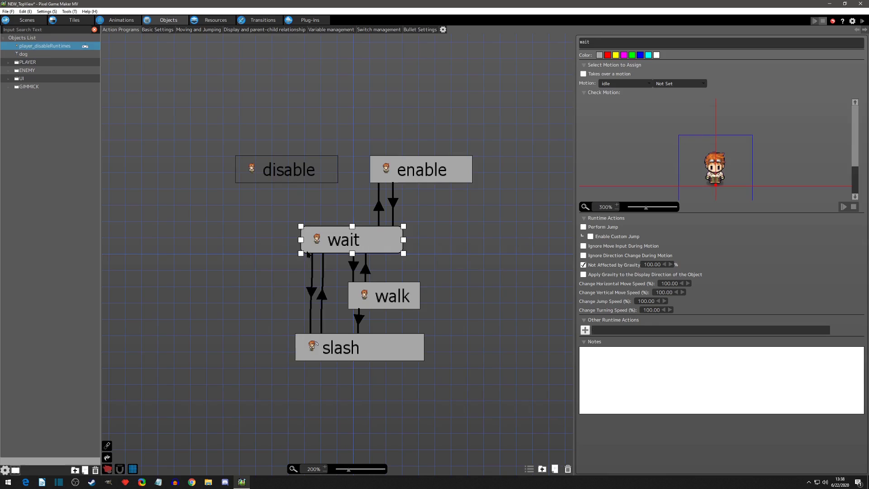
left_click(44, 54)
left_click(862, 21)
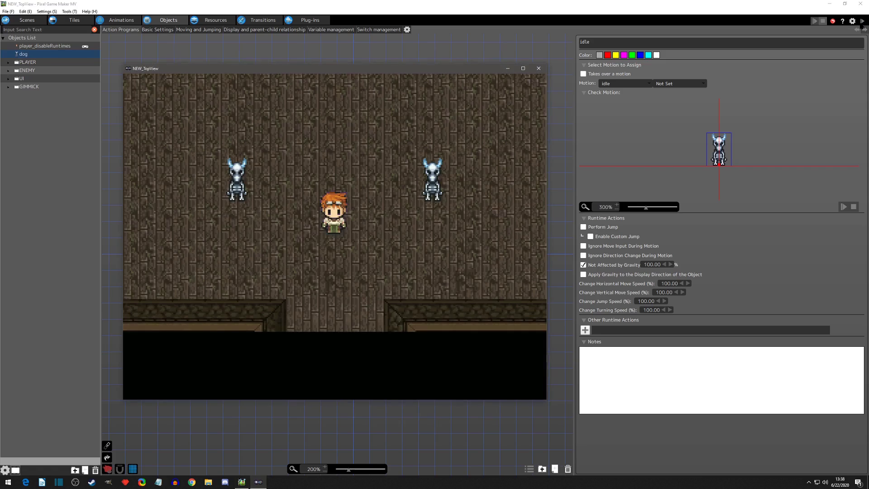
key("Up")
key("Left")
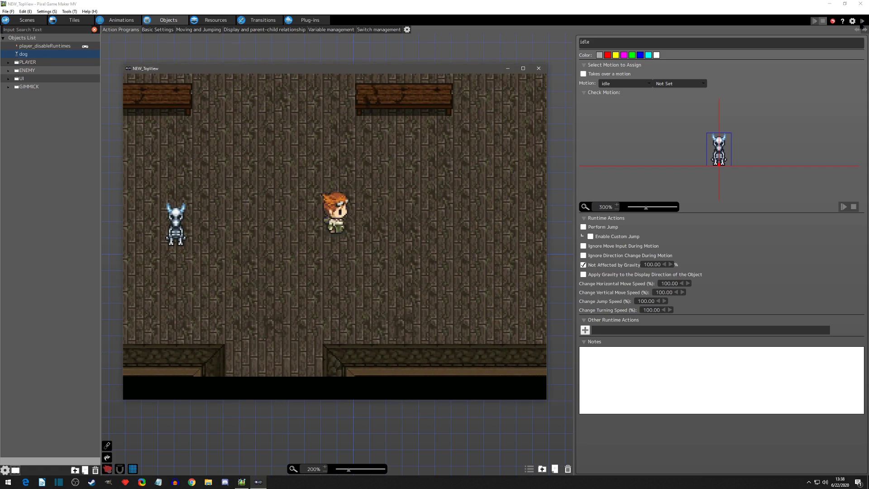
key("Down")
key("Up")
key("Down")
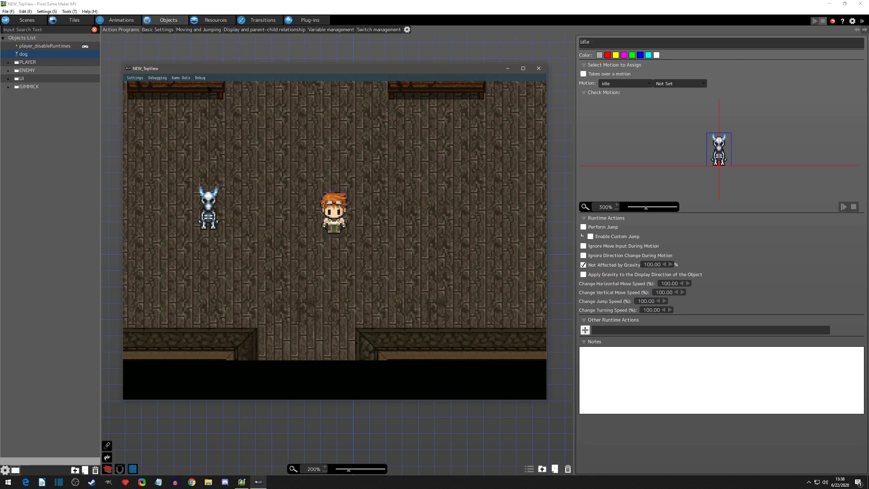
Show the Object Data debug window, enlarge it to examine every object's current action, and end the test play.
left_click(202, 78)
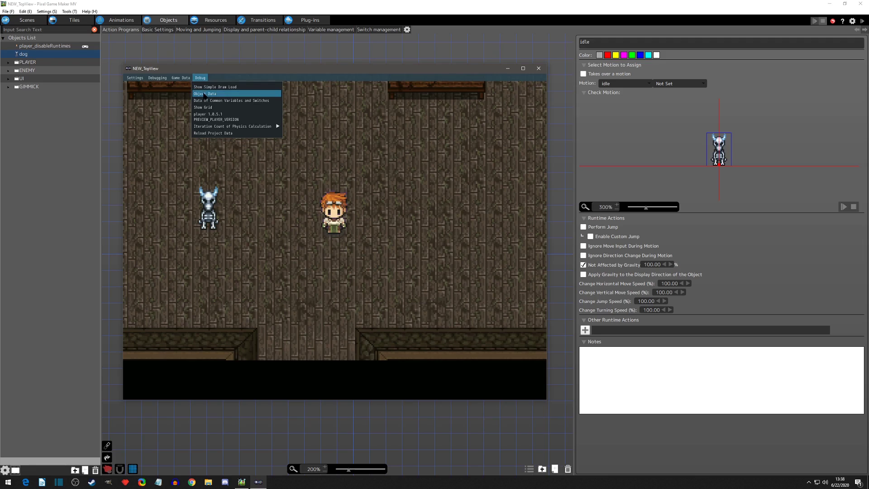
left_click(205, 94)
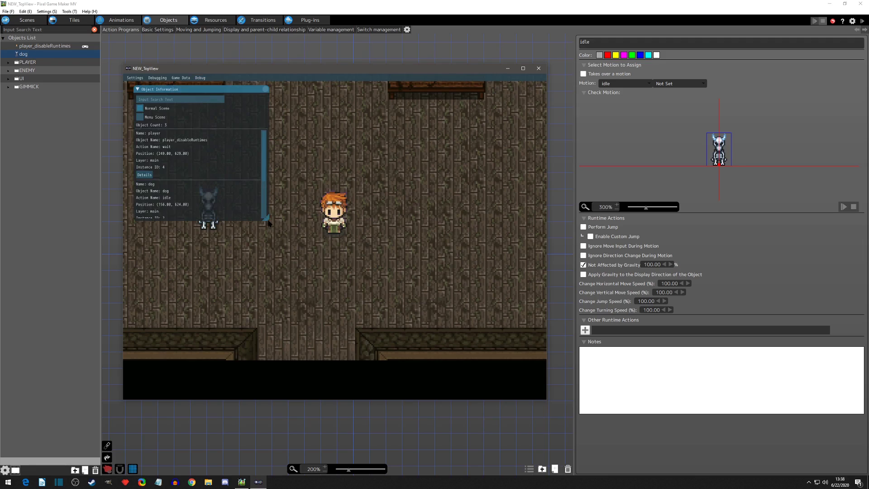
left_click_drag(268, 220, 273, 323)
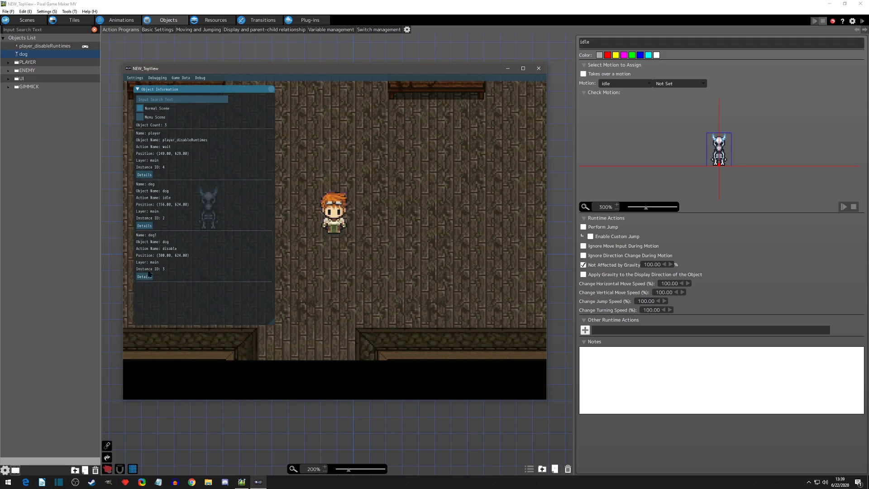
left_click(271, 89)
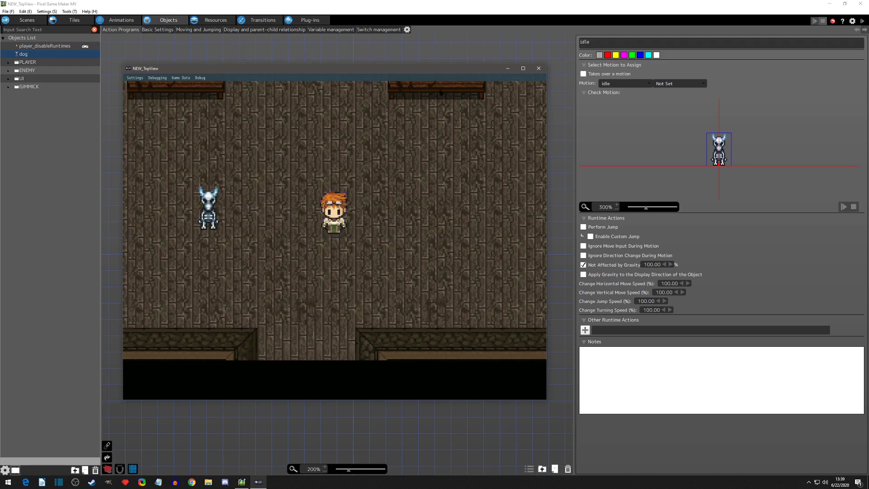
left_click(538, 68)
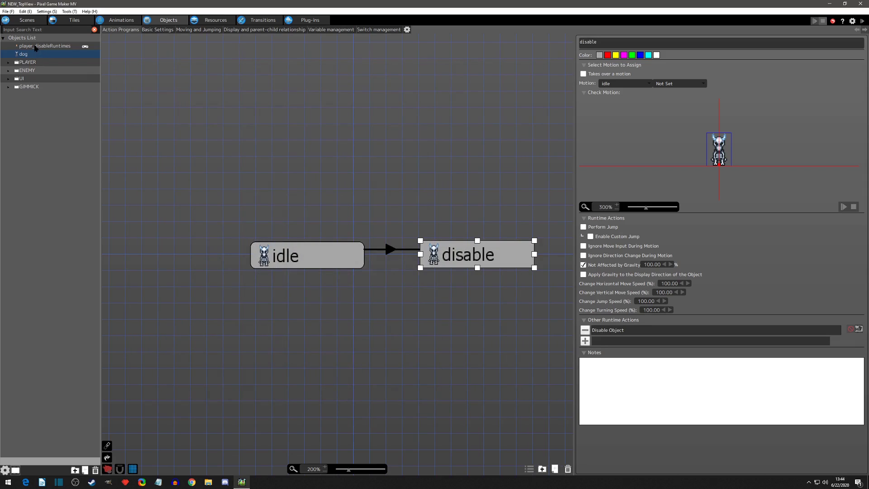
Add an Enable Disabled Object runtime action targeting dog to the enable action of player_disableRuntimes, checking the wait-to-enable link's input condition first.
left_click(35, 46)
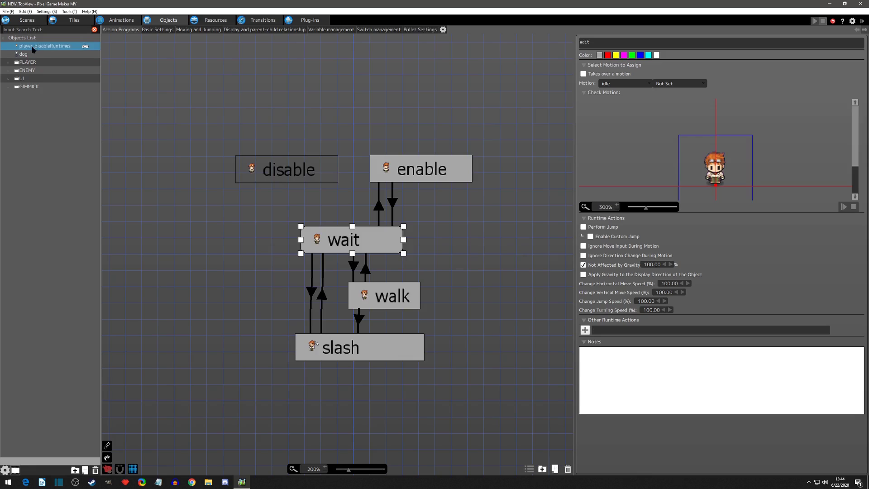
left_click(388, 174)
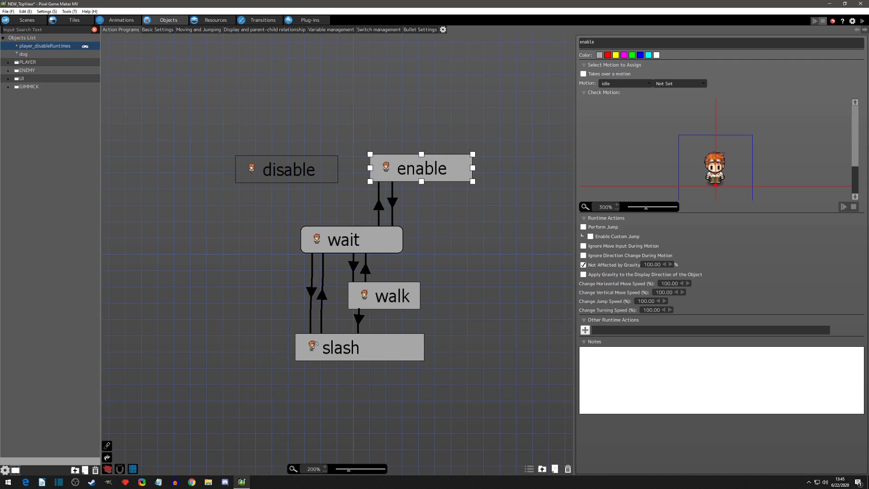
left_click(380, 208)
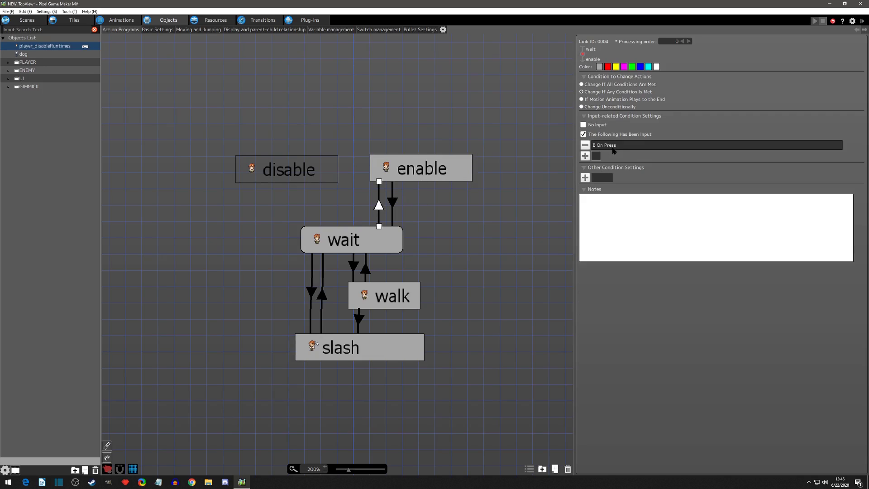
left_click(406, 166)
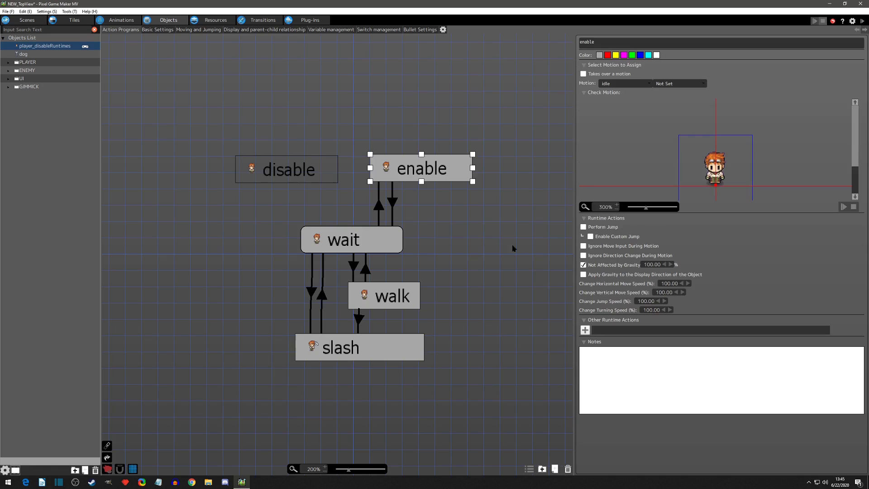
left_click(585, 330)
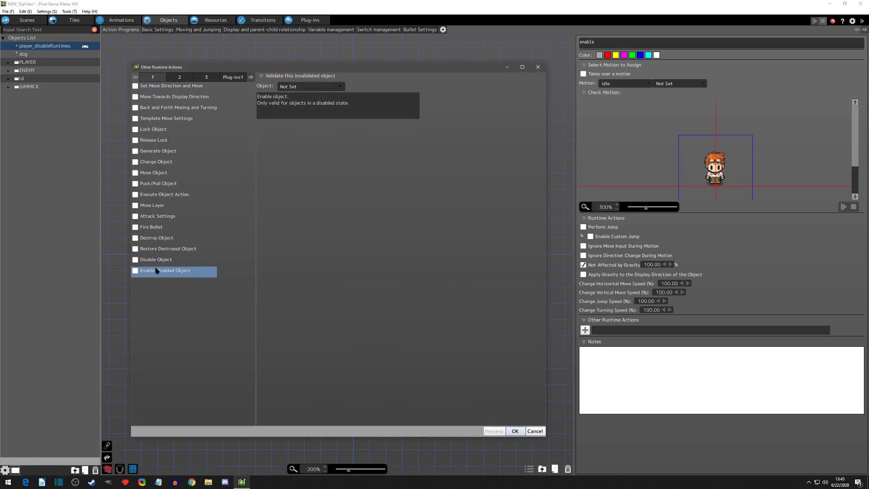
left_click(135, 271)
left_click(338, 87)
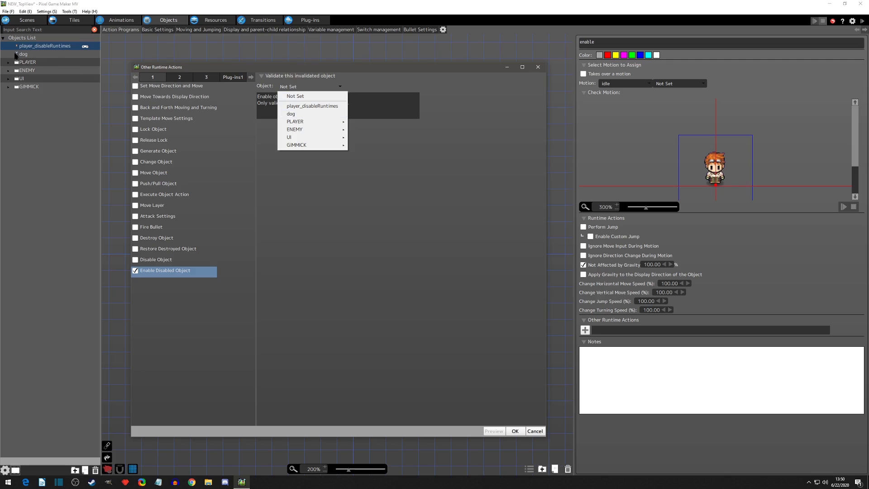
left_click(294, 114)
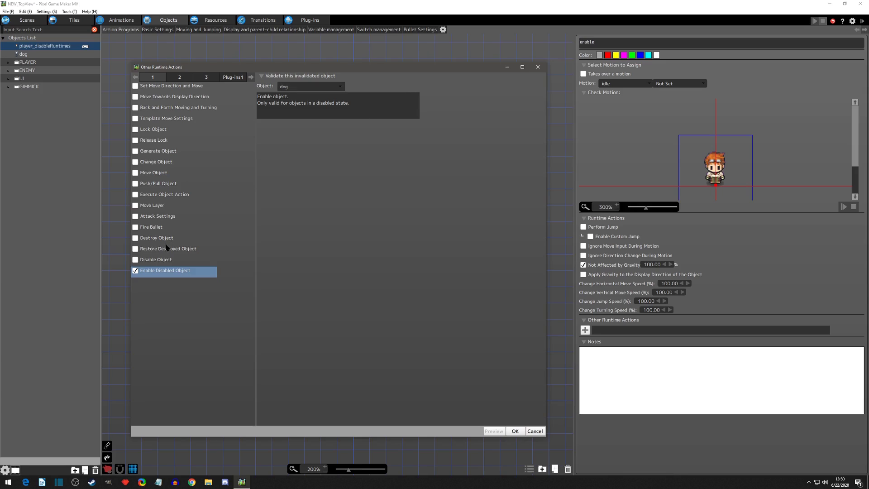
left_click(145, 250)
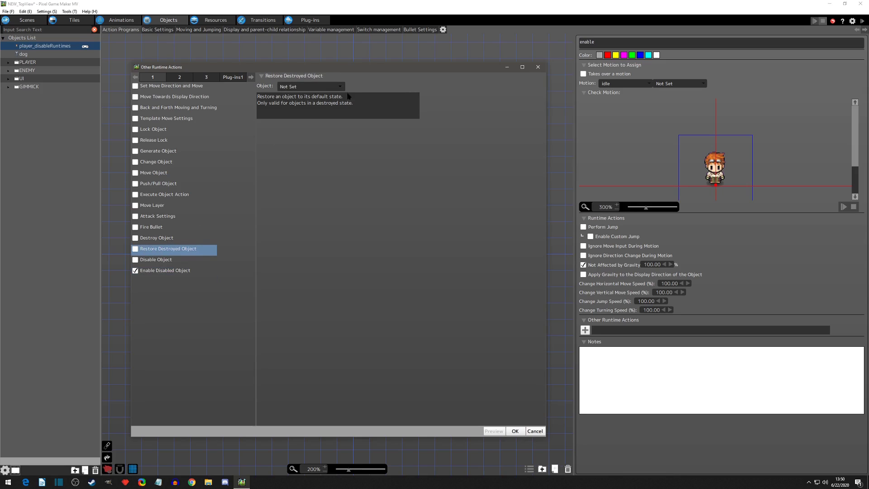
left_click(180, 271)
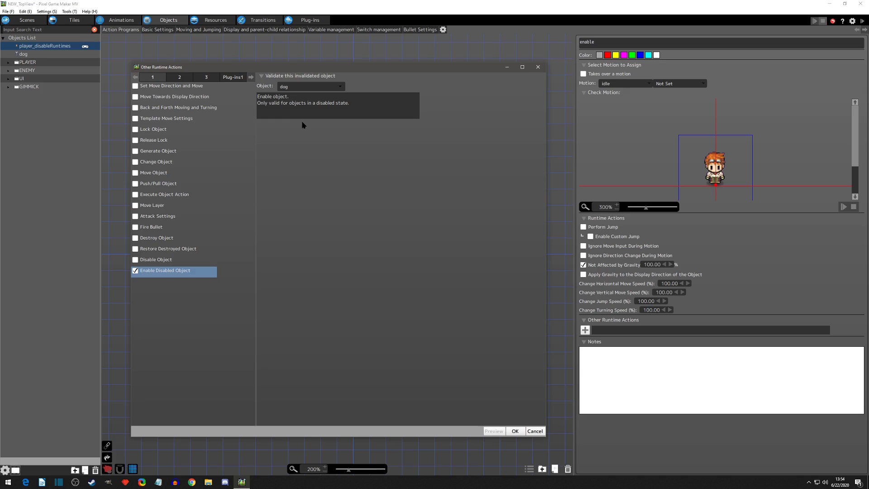
left_click(517, 431)
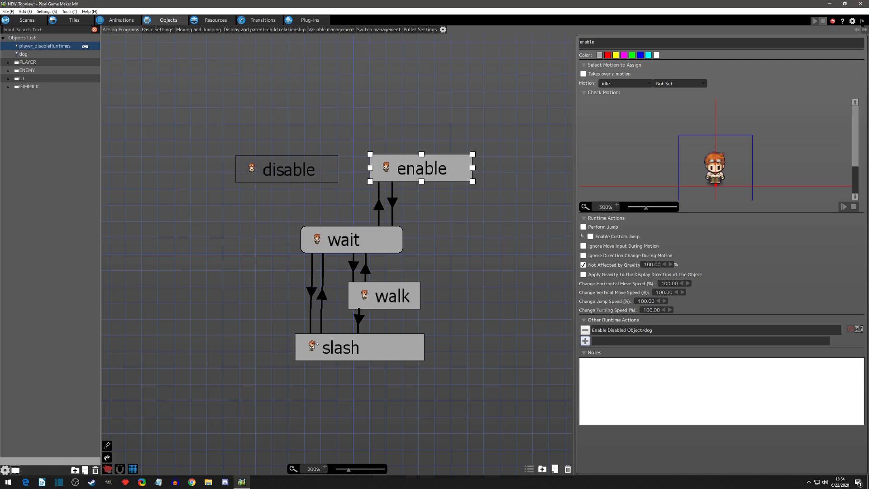
Test-play the game with the Object Information window enlarged to list all objects, and walk the player up to the right-hand dog.
left_click(862, 21)
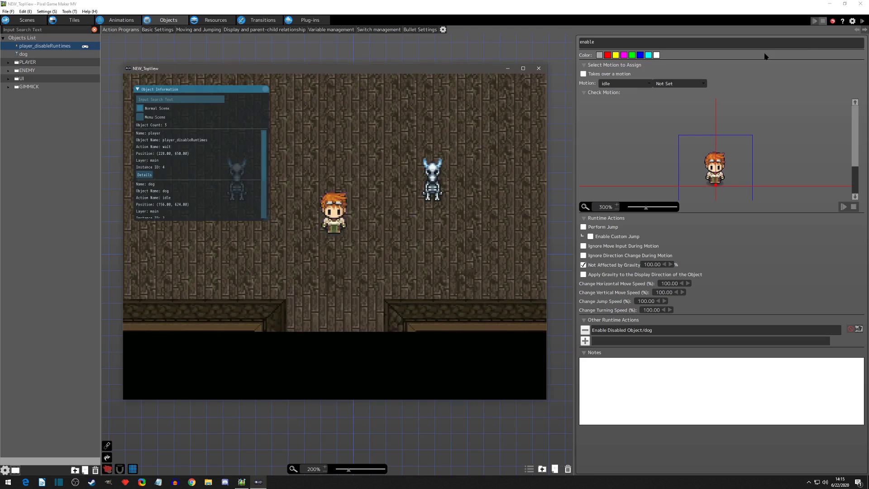
key("Up")
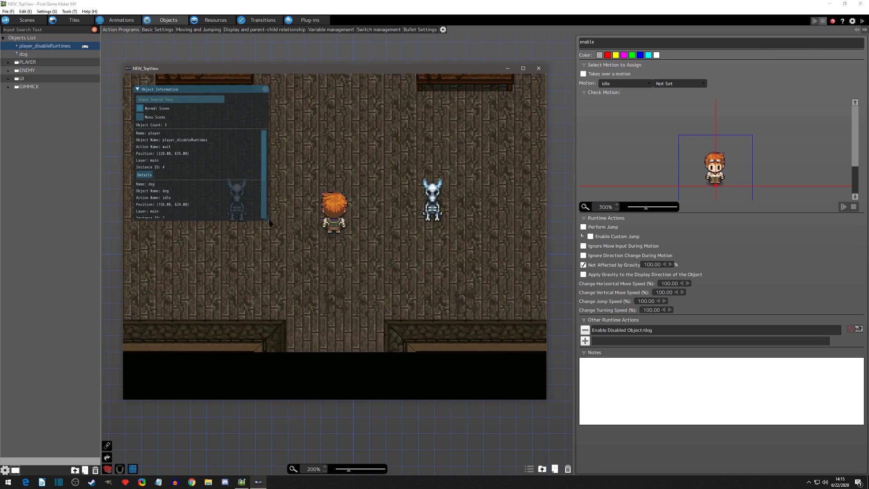
left_click_drag(269, 223, 288, 303)
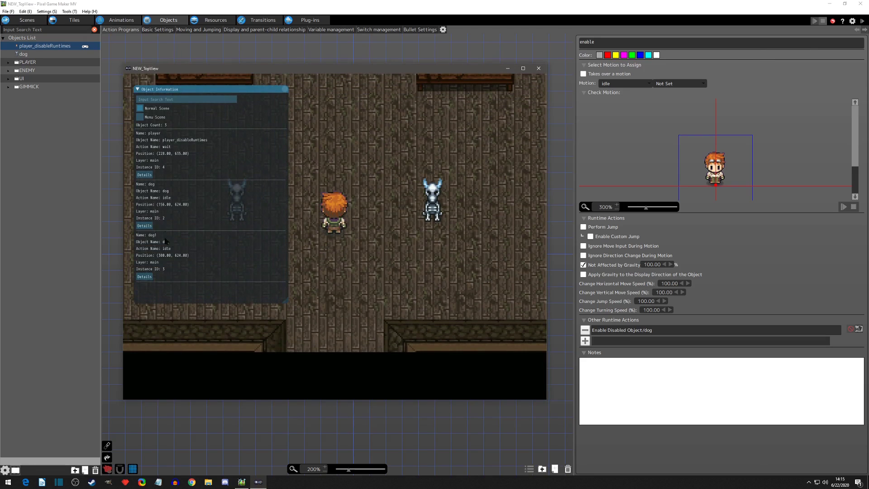
key("Right")
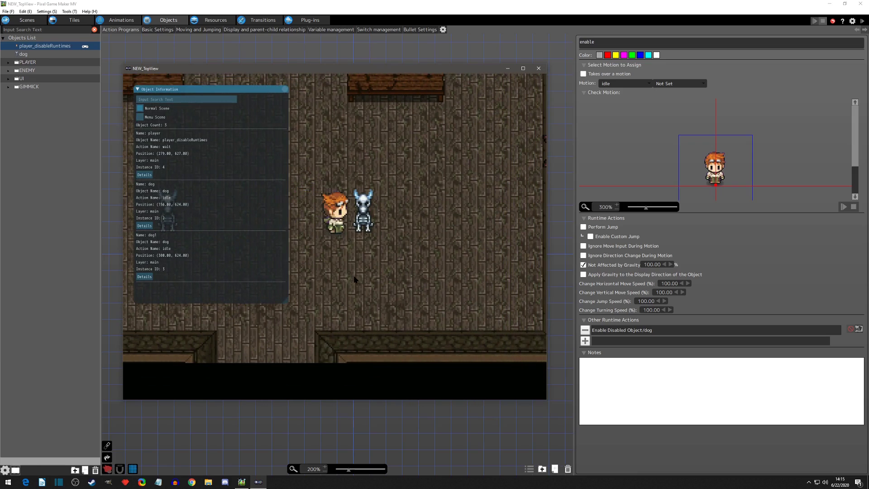
key("Left")
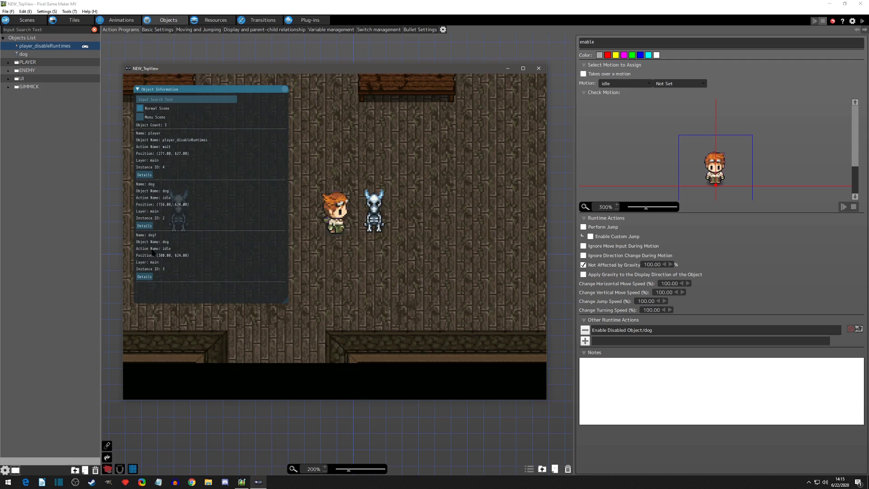
Attack dog1 to disable it, re-enable it with the player's enable action, and walk over to the other dog.
key("z")
key("Left")
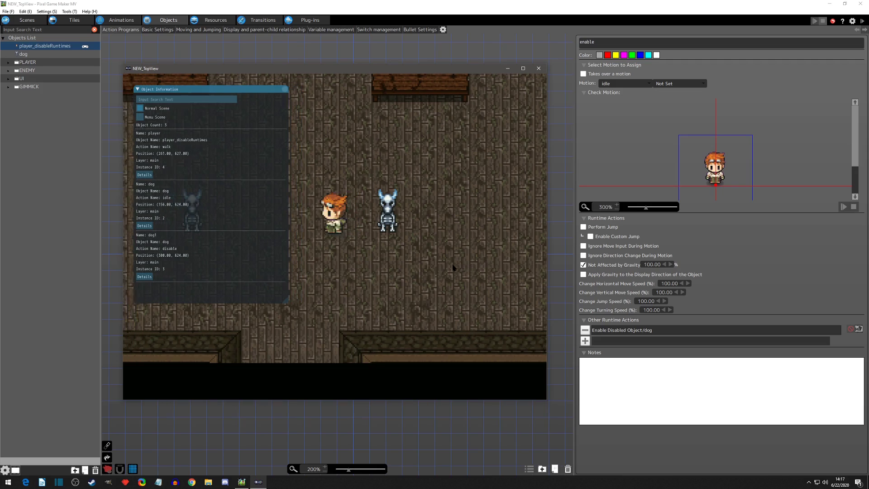
key("Down")
key("Up")
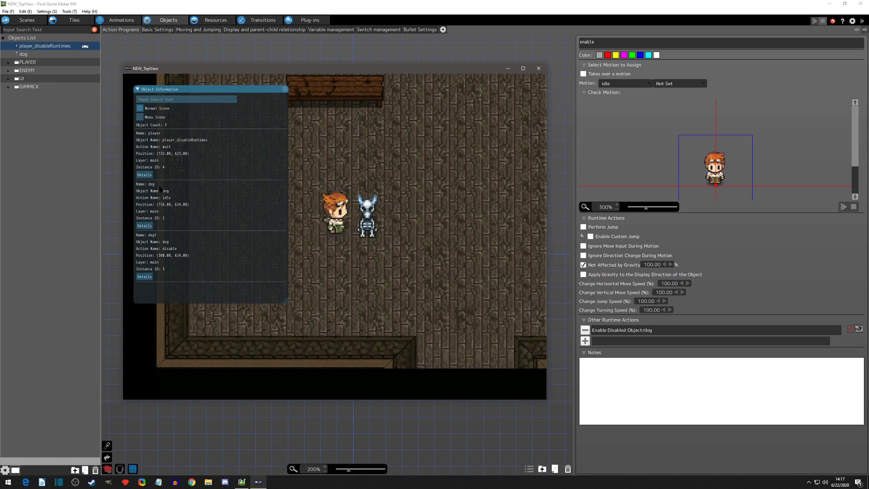
Show the object details of the first dog and attack it to examine how its switches and variables change.
left_click(144, 225)
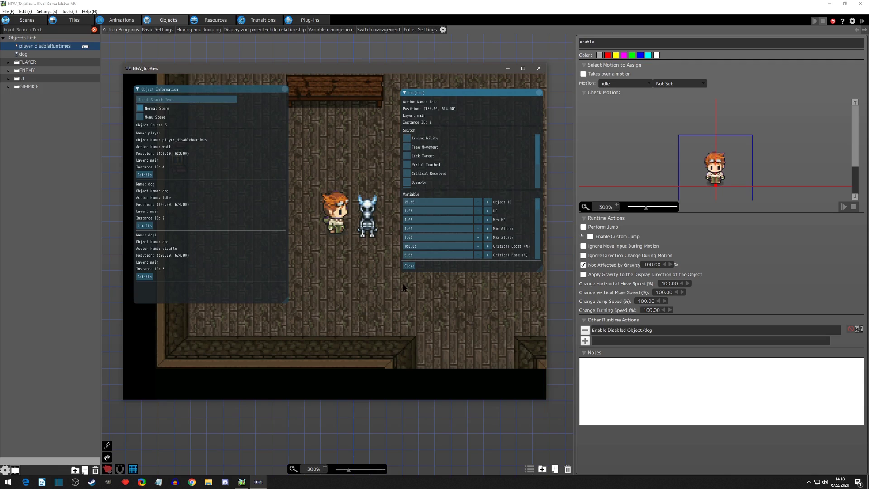
key("z")
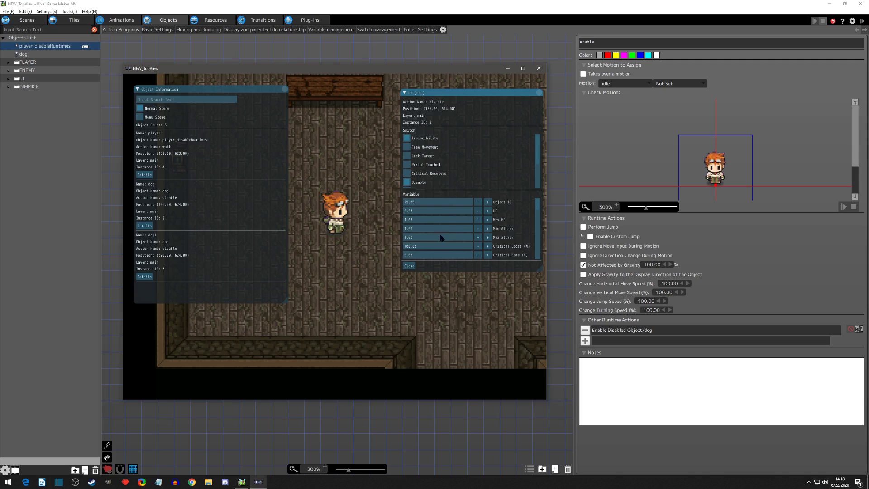
Set the disabled dog's Scale X to 150% and turn off its Disable switch in the running game's object details.
scroll(486, 246, "down", 3)
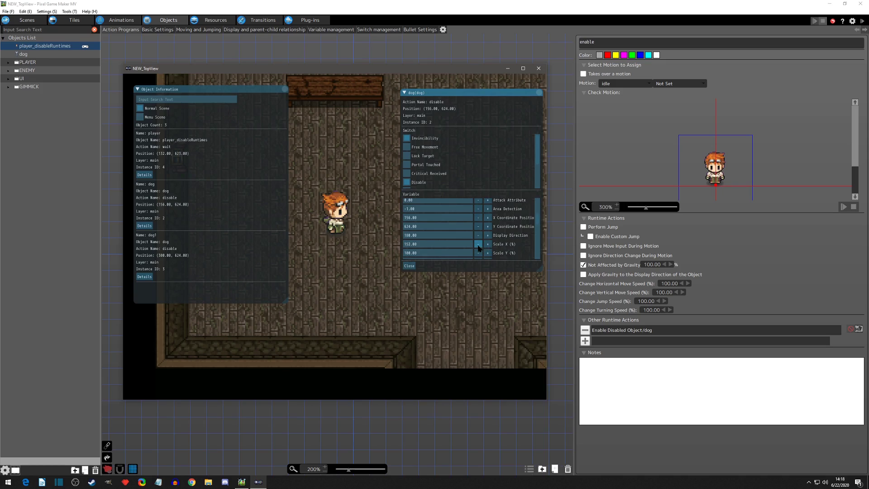
left_click(479, 245)
left_click(407, 183)
left_click(407, 183)
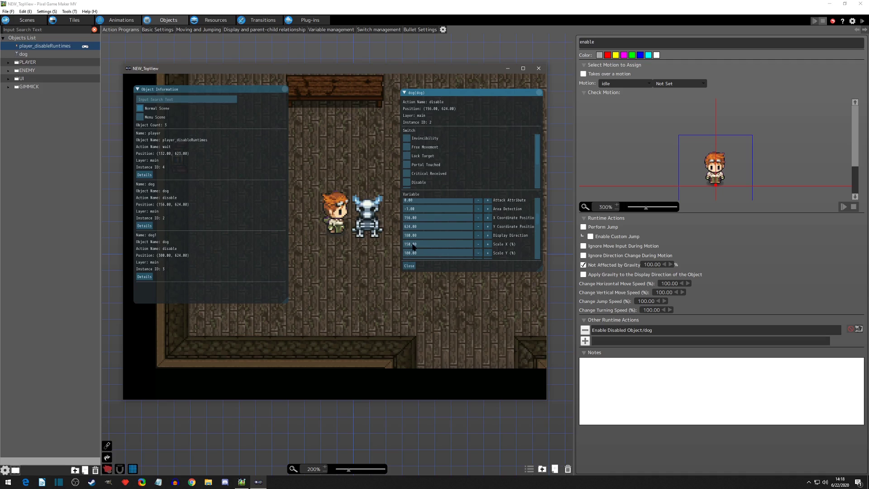
Walk the player around the widened dog and over to the open floor between the two dogs.
key("Down")
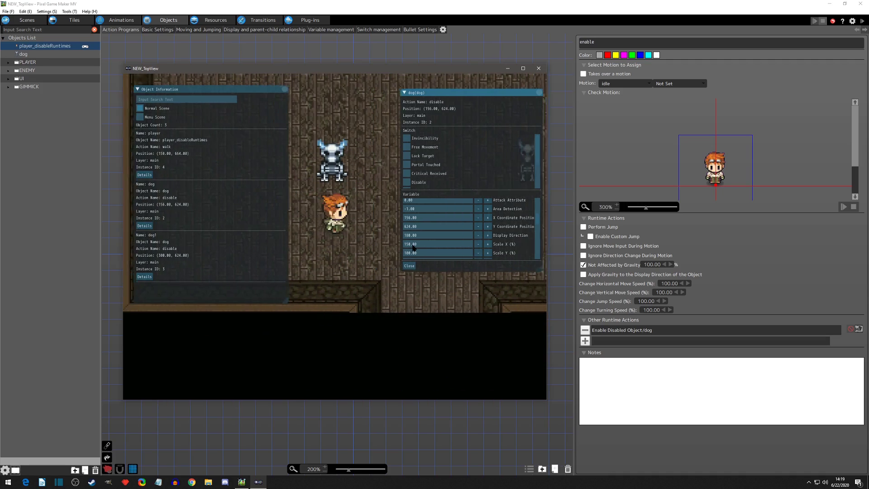
key("Right")
key("Left")
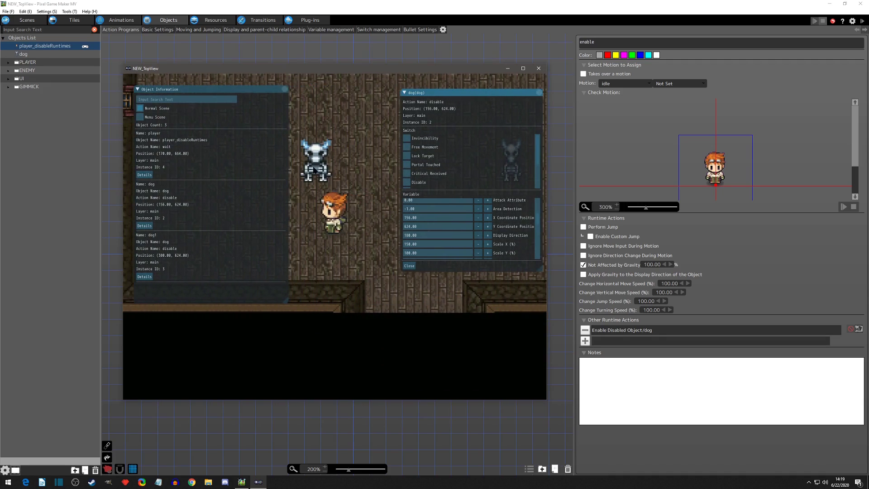
key("Up")
key("Right")
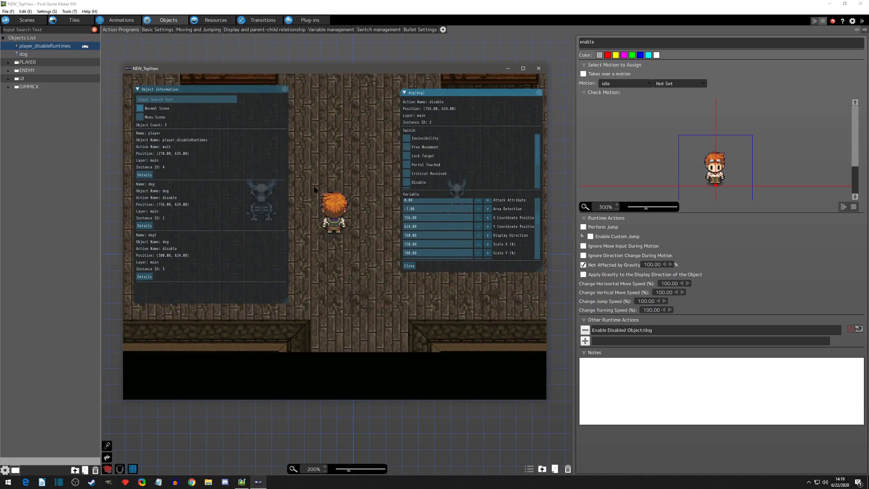
key("Down")
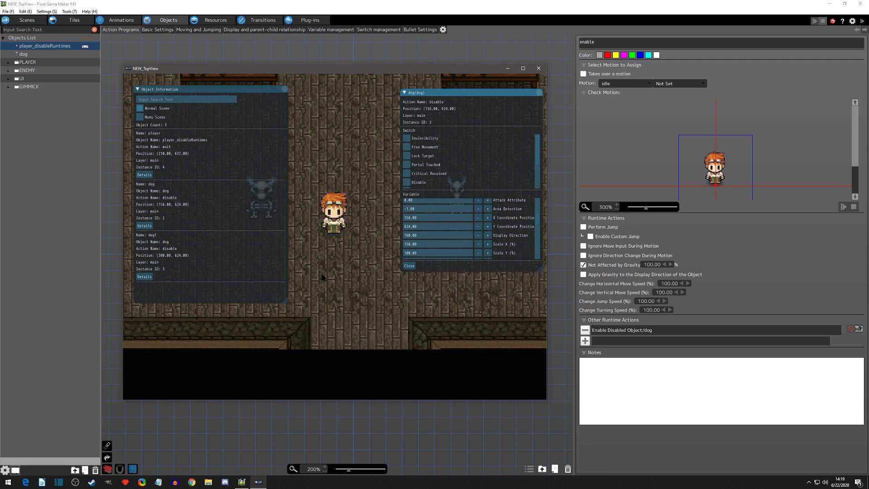
Close the dog's details and the Object Information window, and end the test play.
scroll(438, 230, "up", 3)
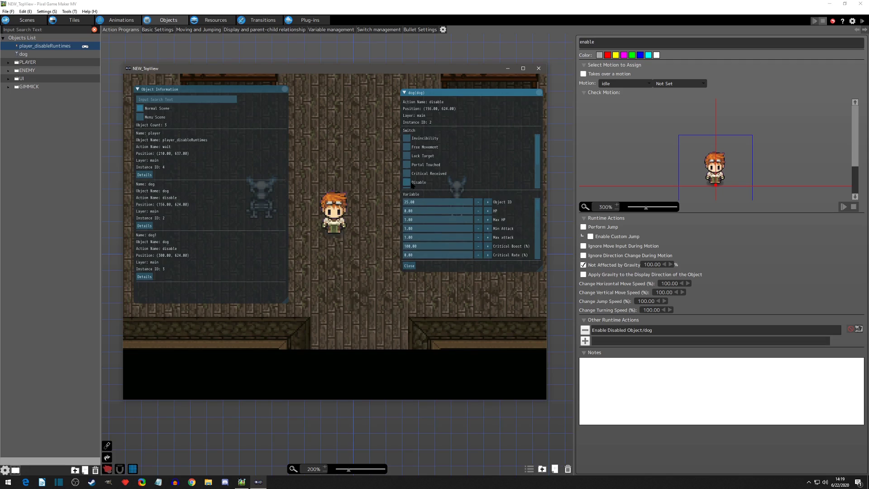
left_click(540, 93)
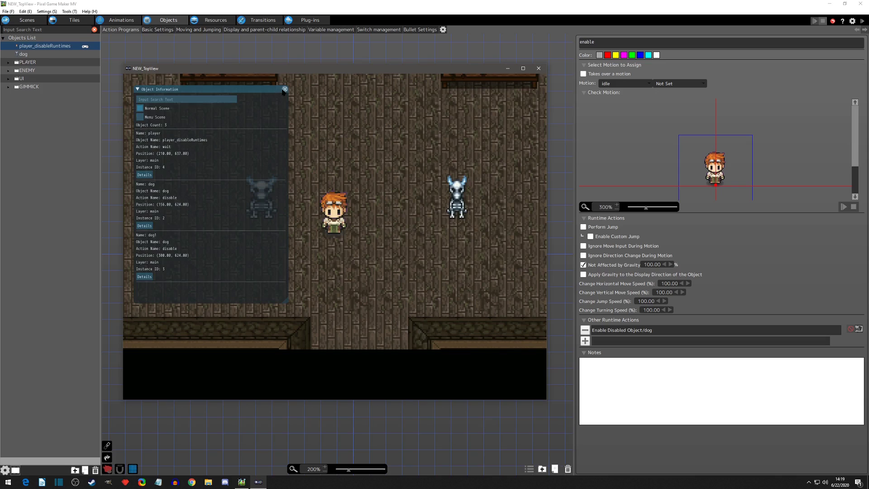
left_click(285, 90)
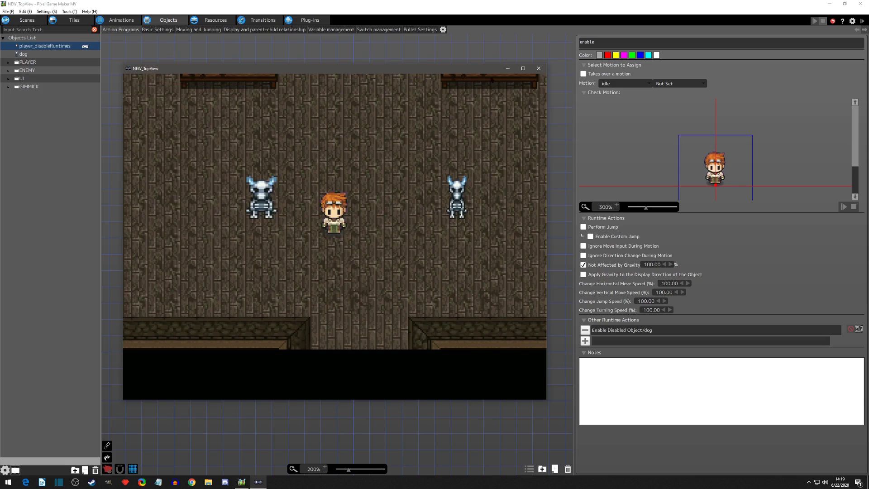
left_click(539, 68)
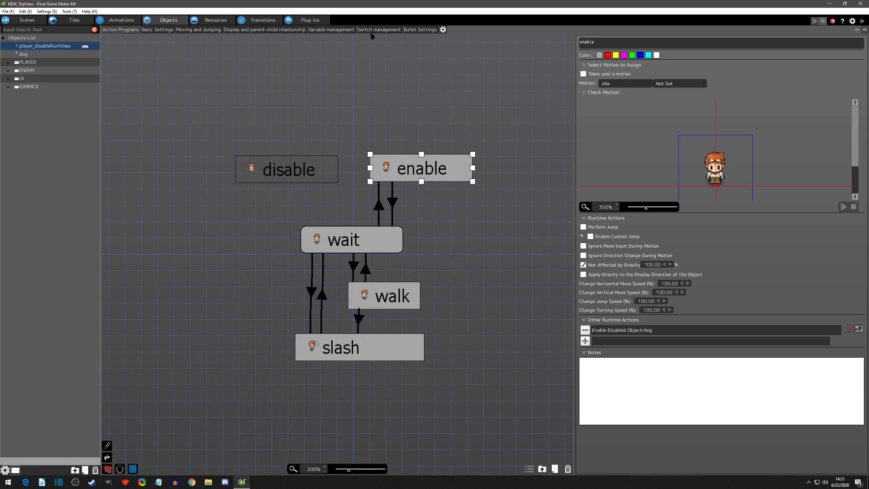
Look up the built-in Disable switch of player_disableRuntimes and read its note.
left_click(383, 31)
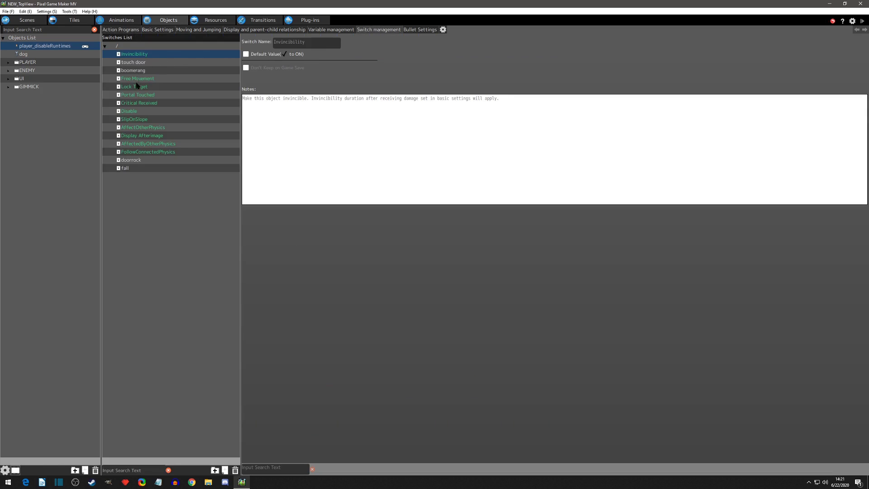
left_click(135, 113)
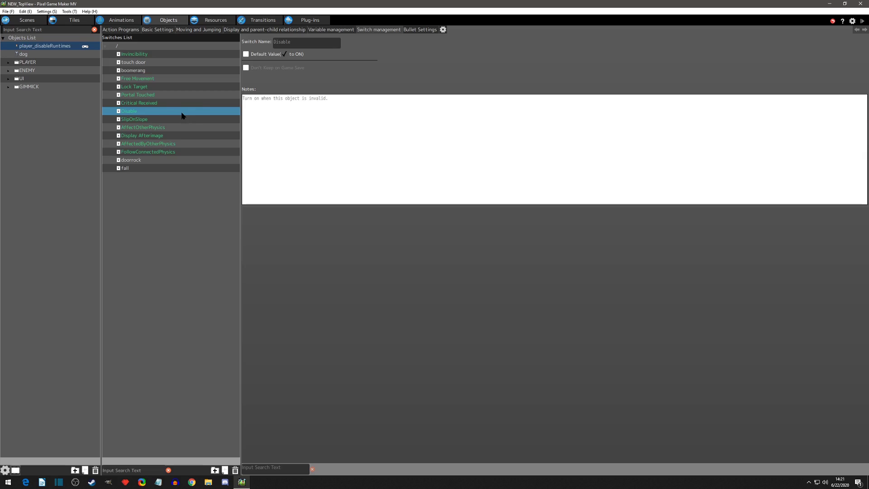
left_click(249, 104)
Review the Disable Object runtime action on the dog's disable action, and delete the link from idle to disable.
left_click(119, 30)
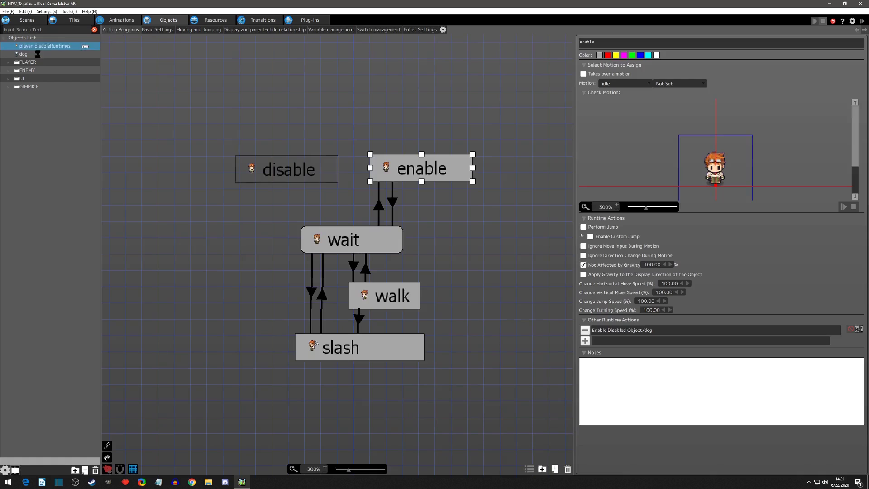
left_click(488, 254)
double_click(609, 330)
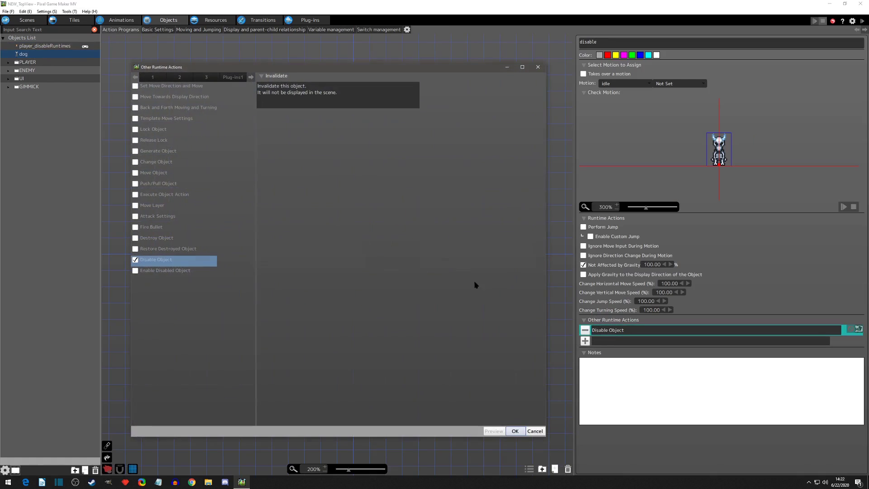
left_click(538, 67)
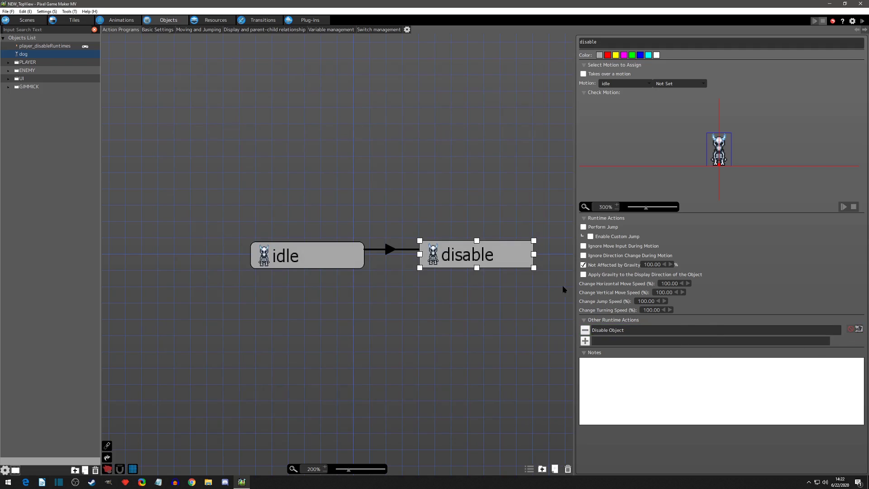
left_click(389, 250)
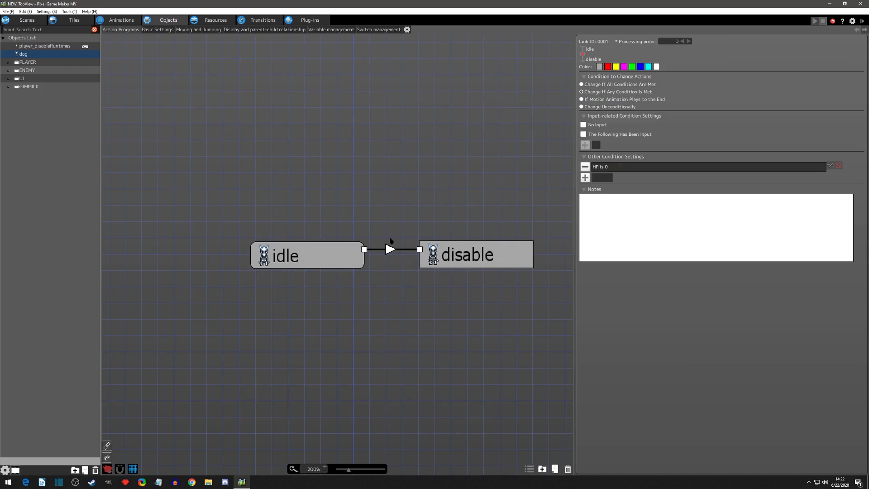
key("Delete")
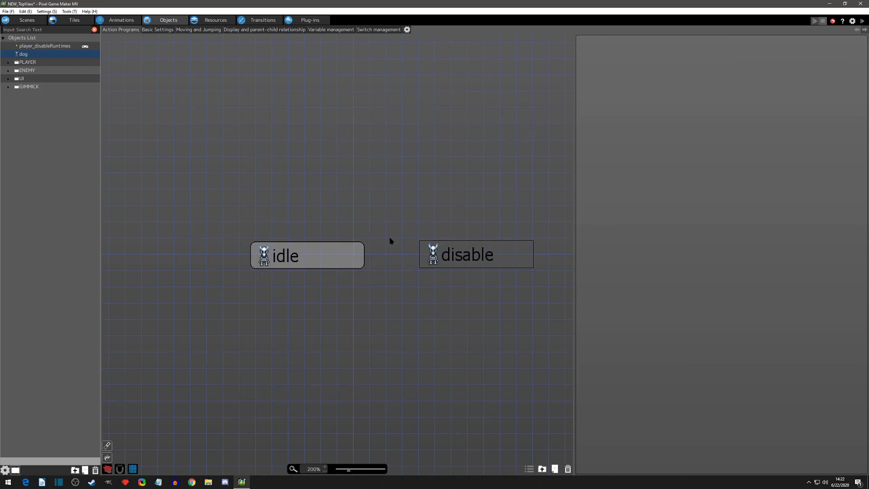
Link the wait action to the disable action in the action program of player_disableRuntimes.
left_click(31, 47)
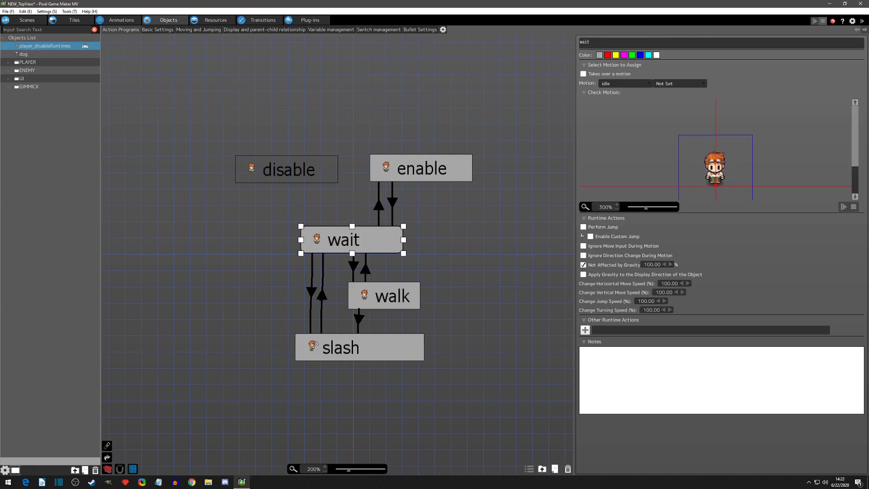
left_click(322, 258)
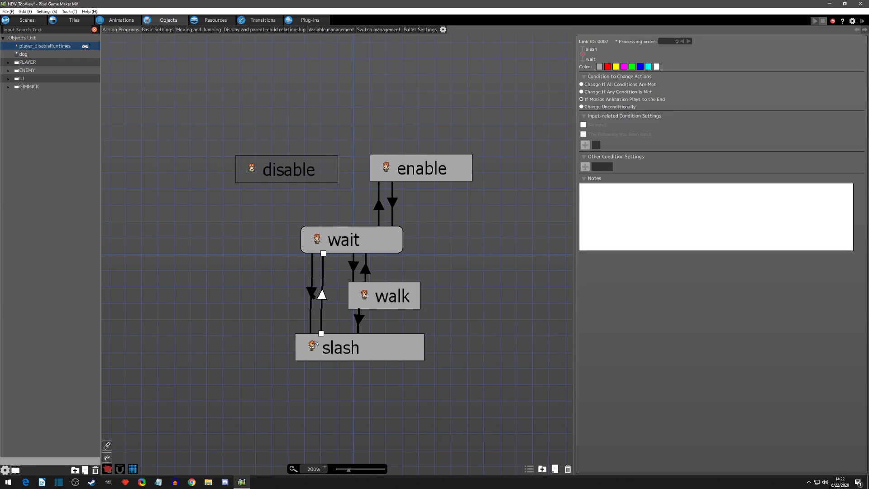
right_click(311, 292)
key("Escape")
left_click(319, 246)
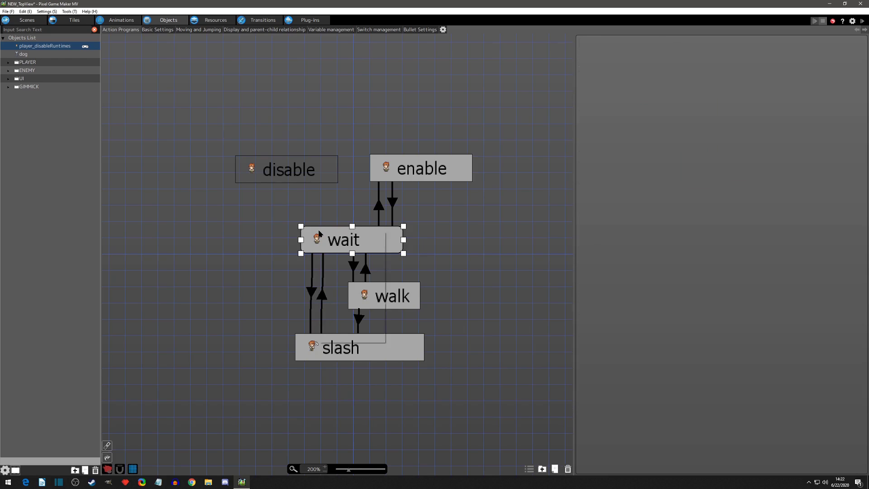
right_click(319, 230)
left_click(337, 306)
left_click(316, 177)
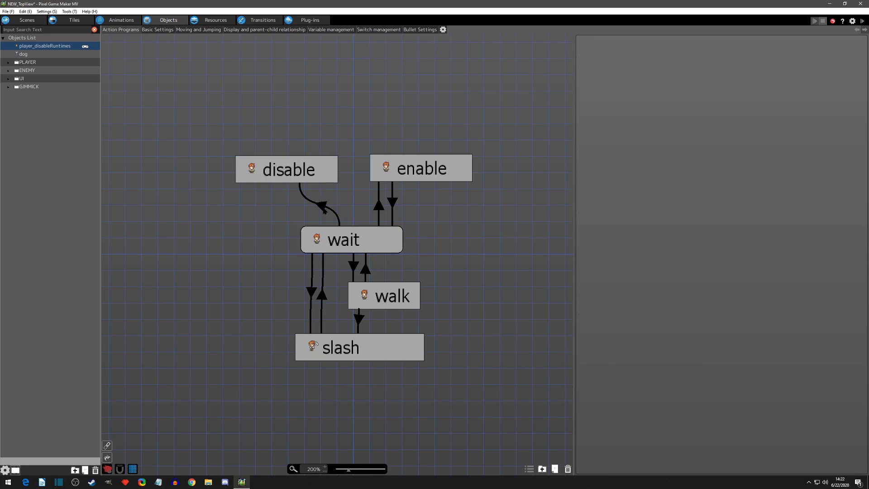
Straighten the player's wait-to-disable link and set its processing order to 1.
left_click(325, 212)
left_click(311, 187)
left_click(318, 205)
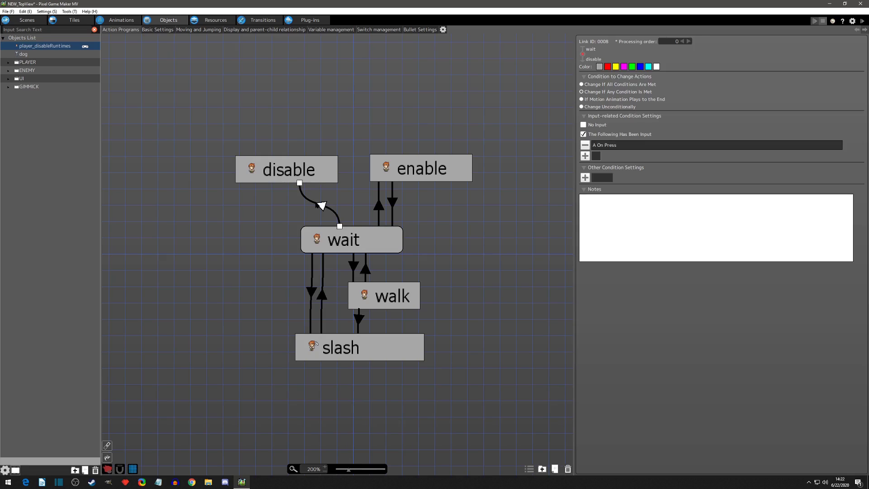
left_click_drag(308, 185, 329, 185)
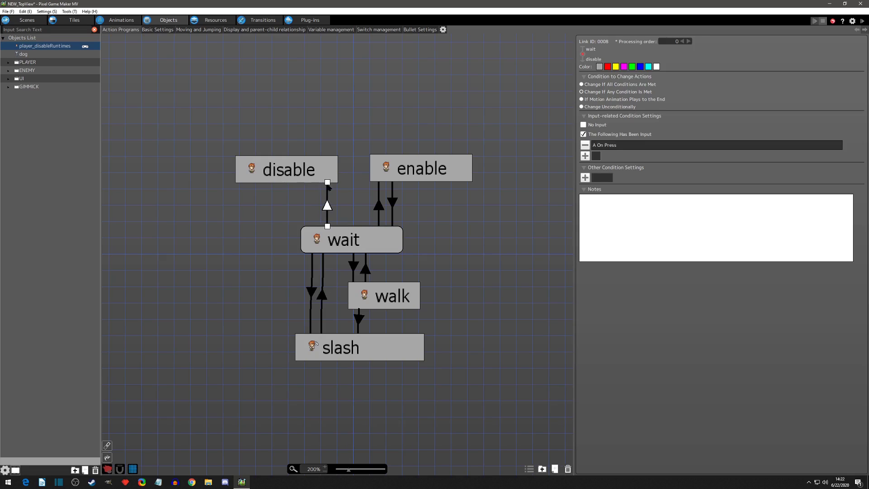
left_click(670, 42)
type("1")
Add a link from the player's disable action back to wait that changes unconditionally, and straighten the enable-to-wait link.
left_click(313, 292)
left_click(326, 179)
left_click_drag(397, 201, 373, 203)
left_click_drag(312, 181, 315, 235)
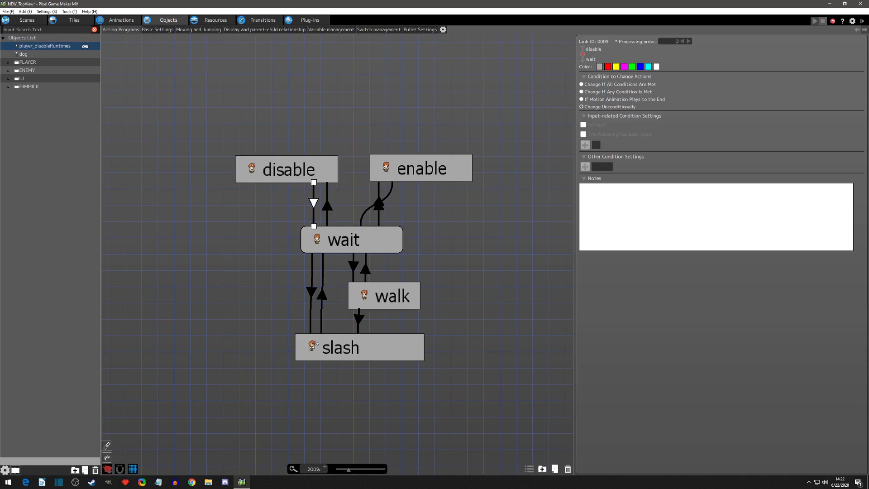
left_click(397, 193)
left_click_drag(391, 196, 391, 186)
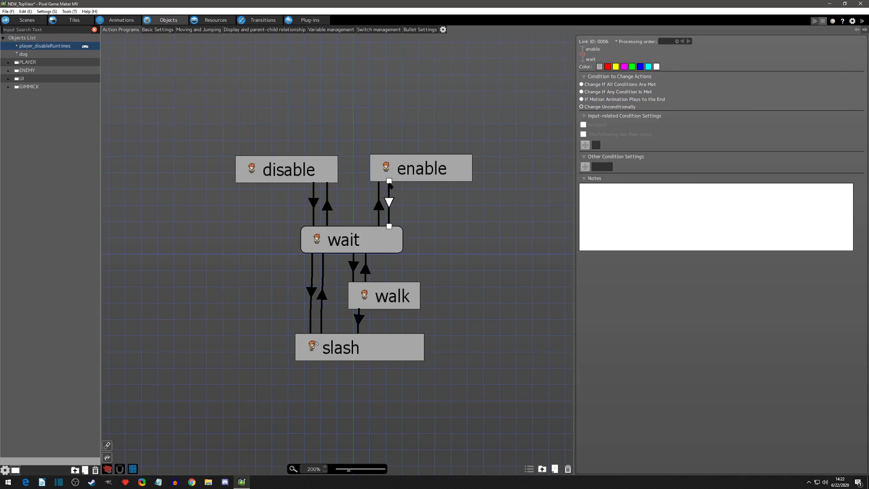
Add a Change Switch/Variable runtime action to the player's disable action that turns the Disable switch of dog (Single) ON.
left_click(288, 167)
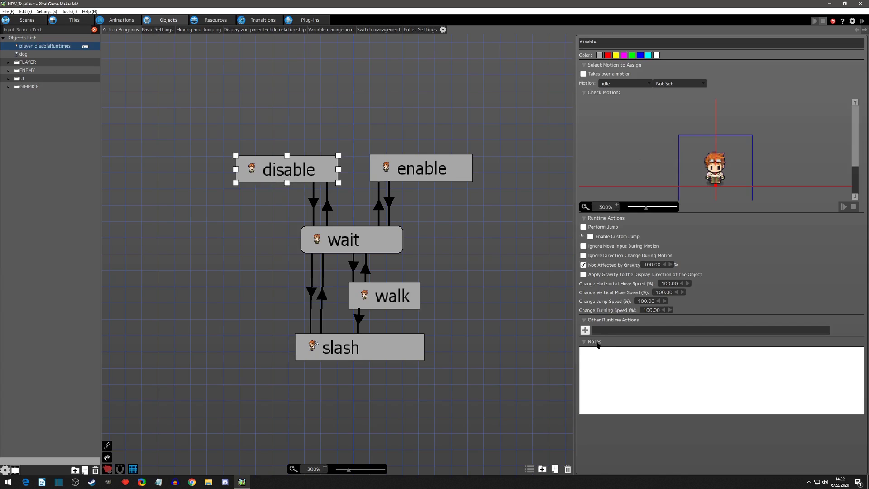
left_click(586, 330)
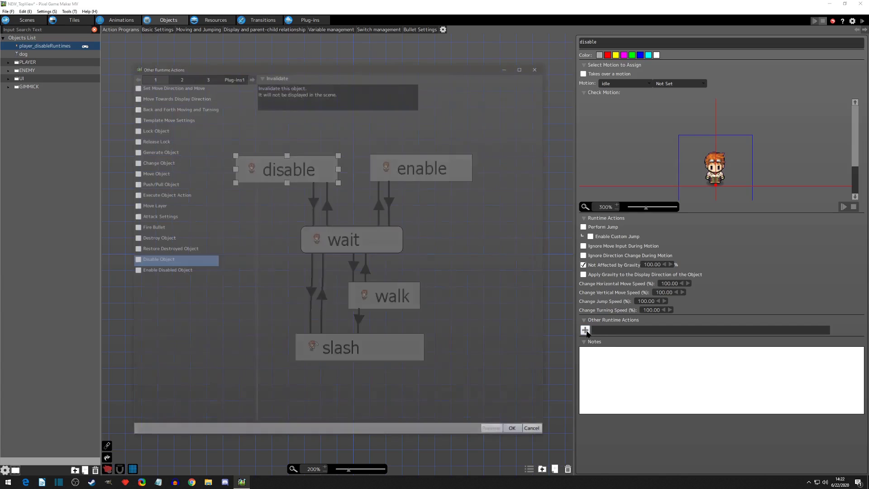
left_click(174, 77)
left_click(136, 86)
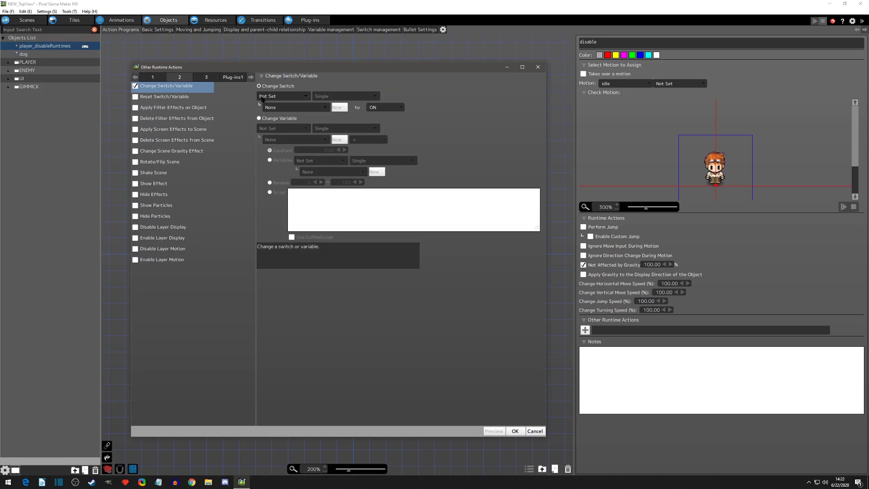
left_click(288, 97)
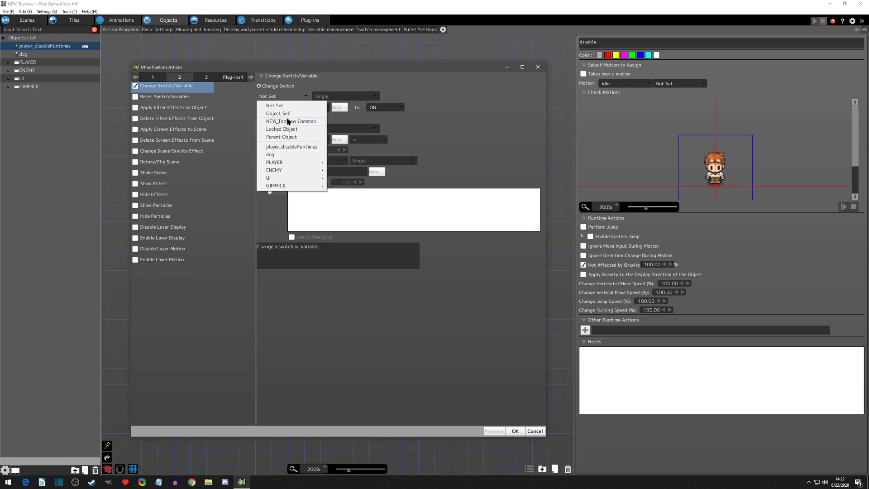
left_click(283, 155)
left_click(324, 97)
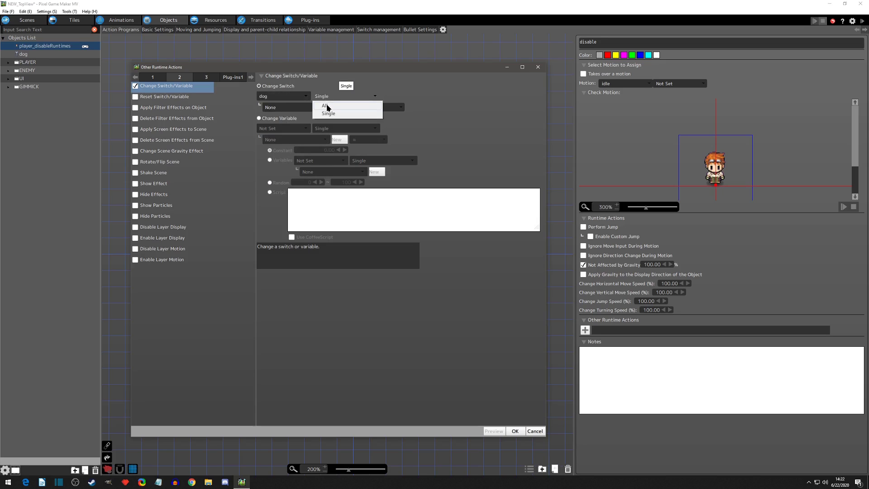
left_click(333, 115)
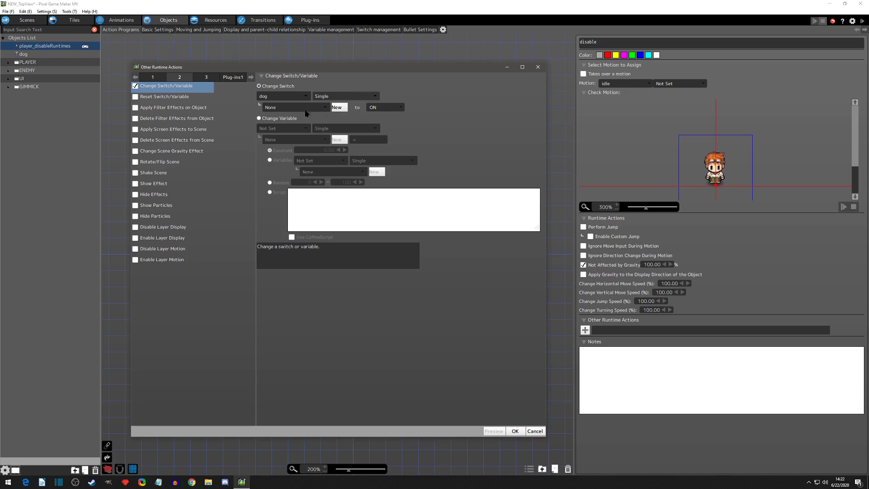
left_click(292, 108)
left_click(290, 165)
left_click(520, 433)
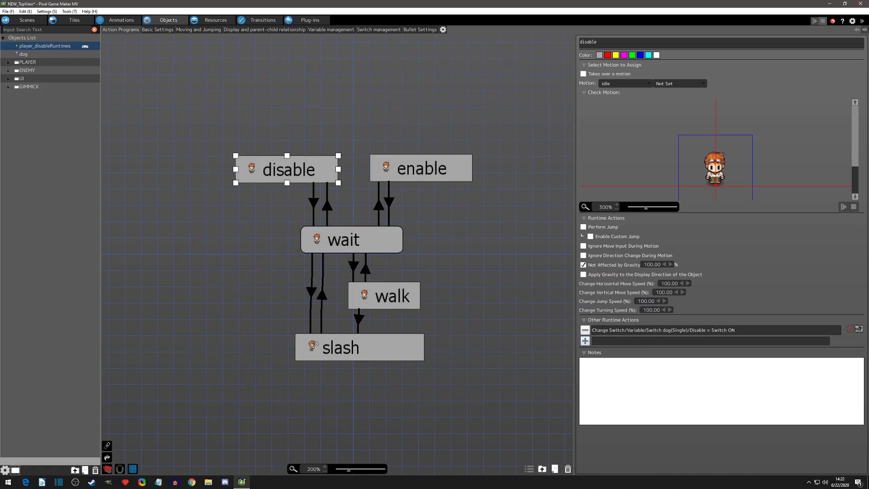
Add a Change Switch/Variable runtime action to the player's enable action that turns the Disable switch of dog (Single) OFF.
left_click(401, 172)
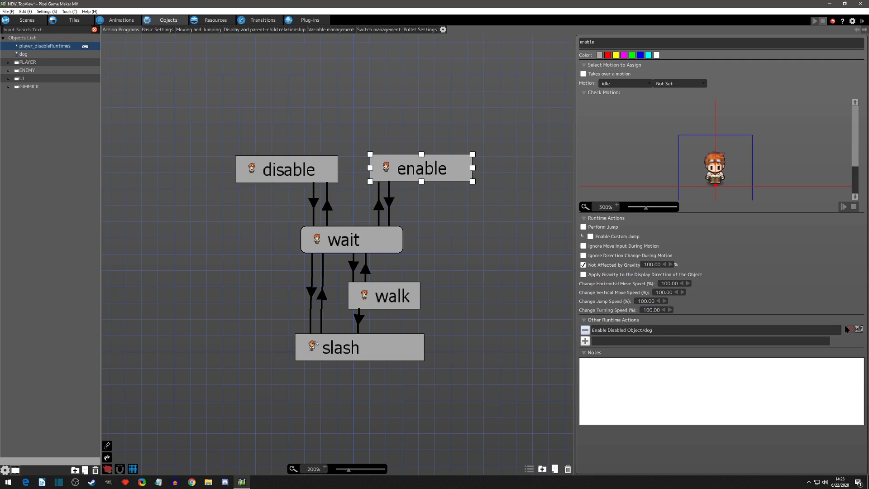
left_click(585, 341)
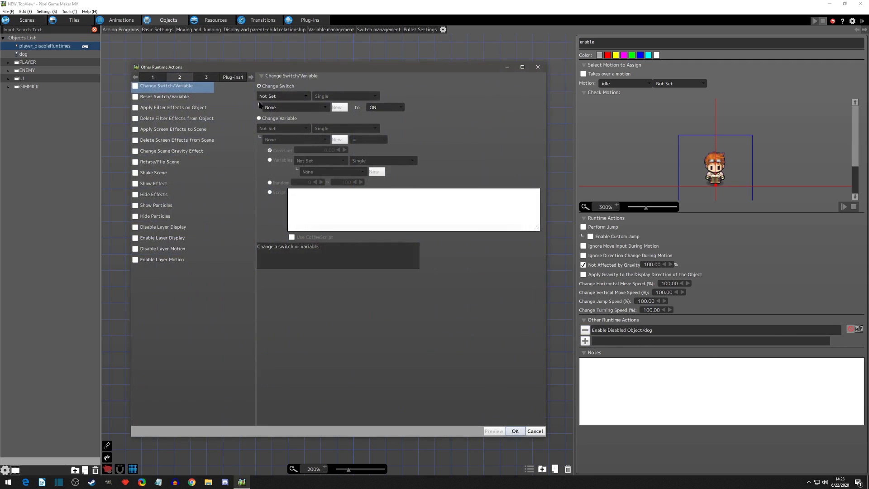
left_click(137, 87)
left_click(306, 97)
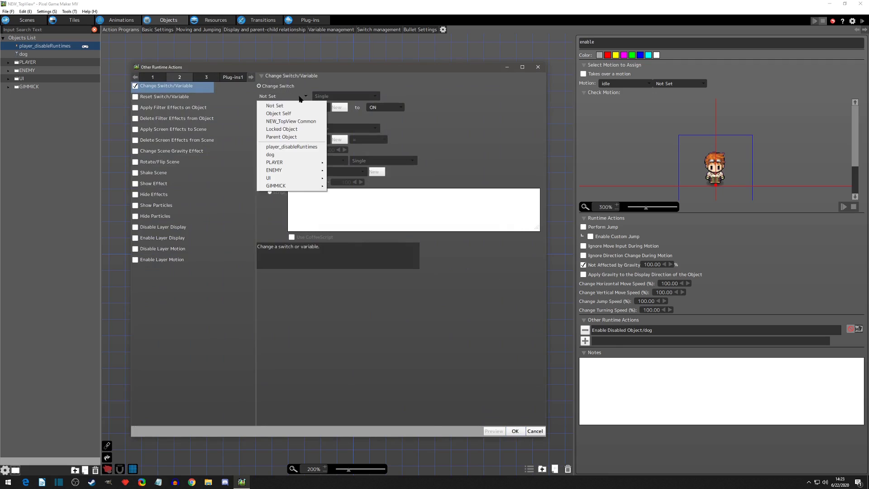
left_click(275, 149)
left_click(325, 96)
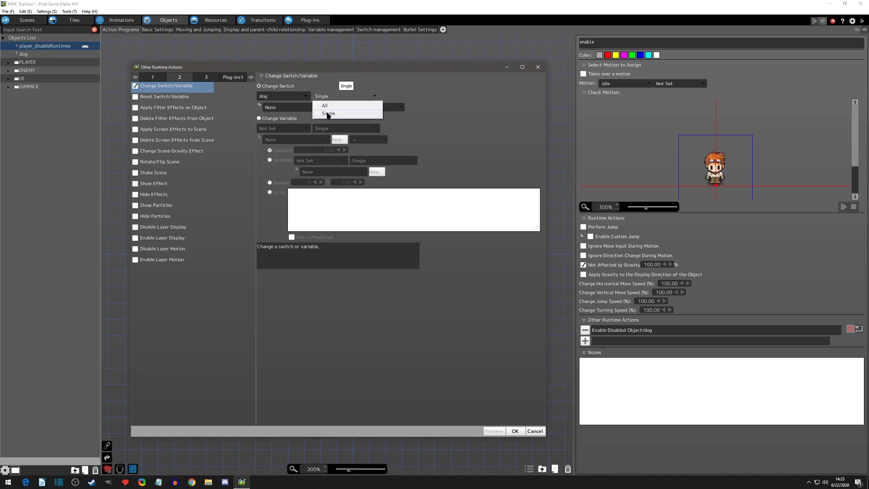
left_click(329, 114)
left_click(324, 107)
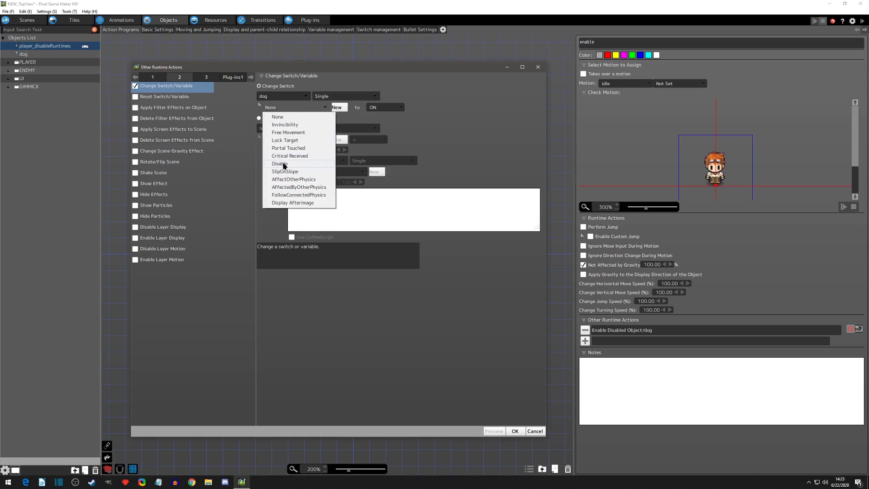
left_click(292, 163)
left_click(381, 111)
left_click(382, 120)
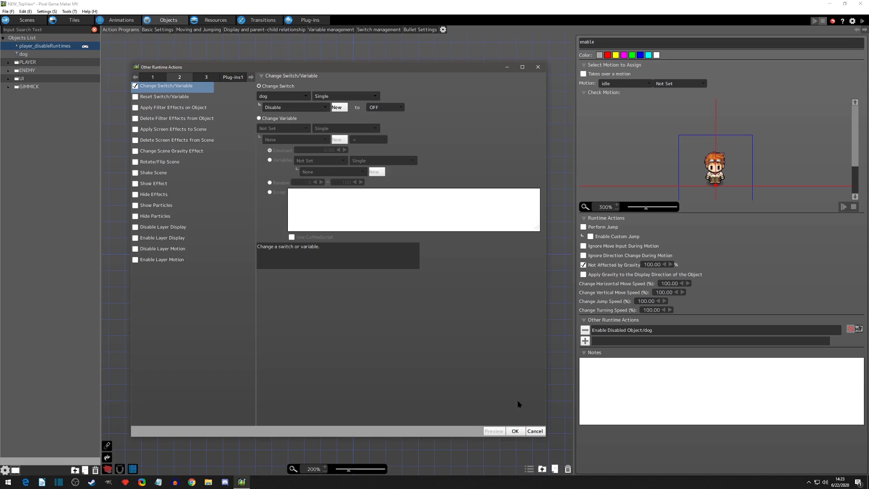
left_click(515, 431)
Change the target of the Change Switch/Variable runtime action in the player's disable action to dog (All).
left_click(297, 181)
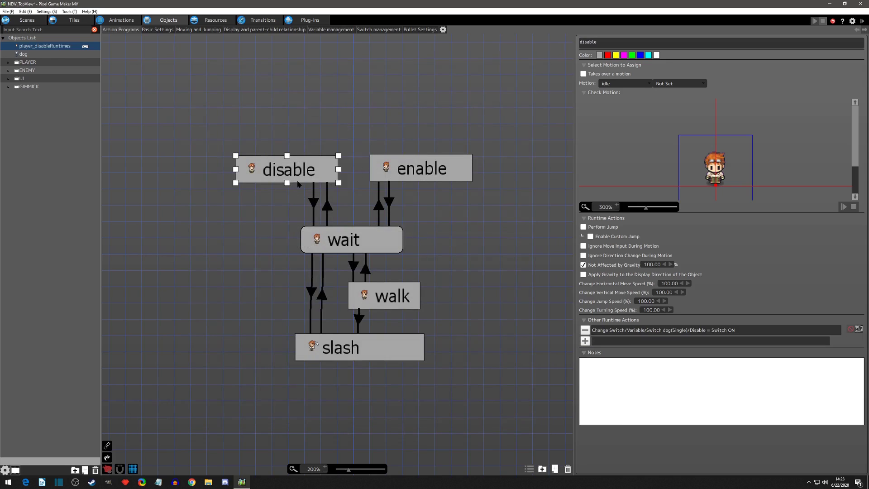
double_click(616, 331)
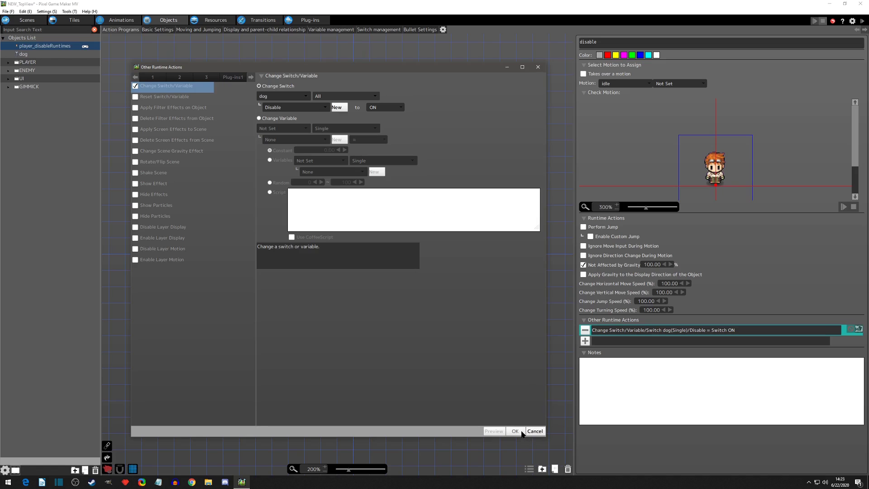
left_click(515, 431)
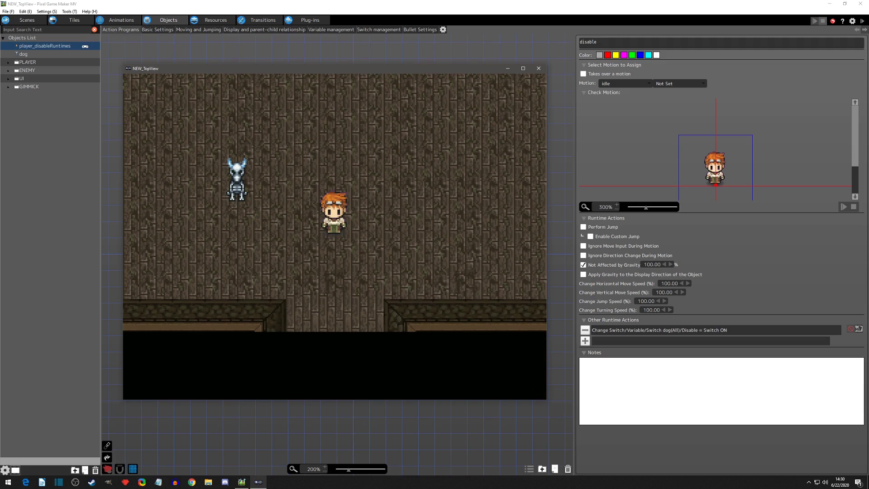
Walk the player out of the room and back in during the test play to check the dogs, and close the game window.
key("Down")
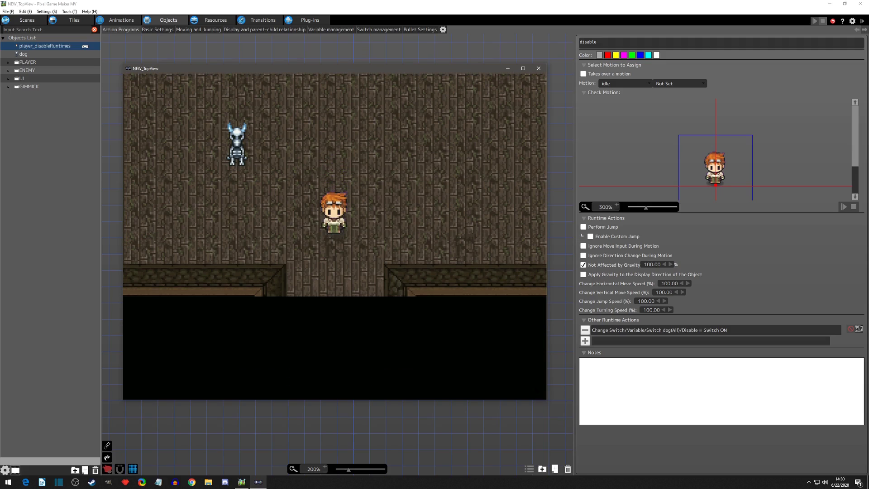
key("Down")
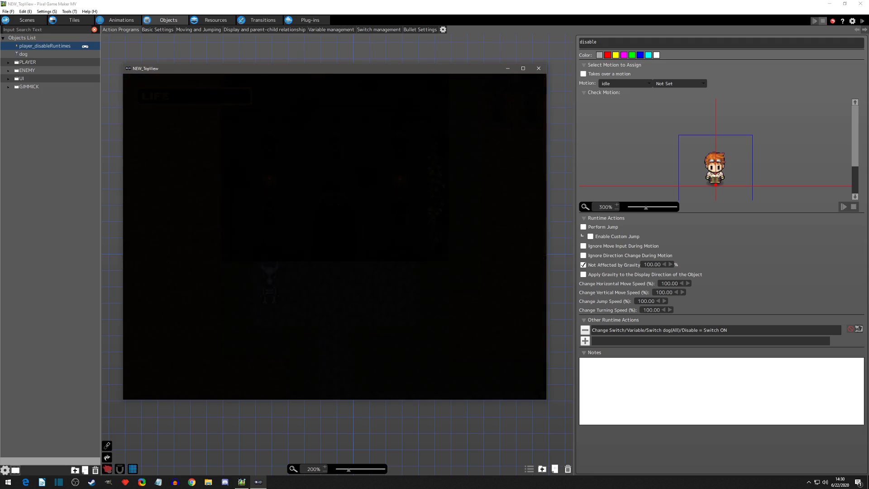
key("Up")
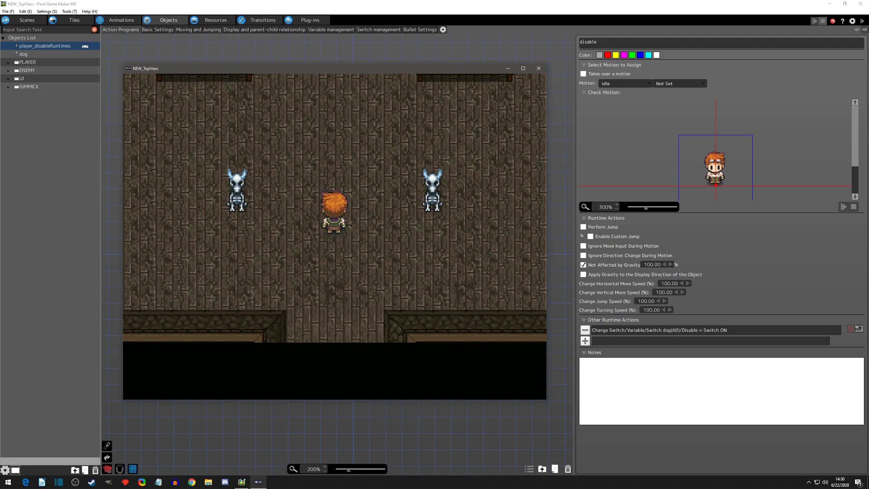
left_click(539, 67)
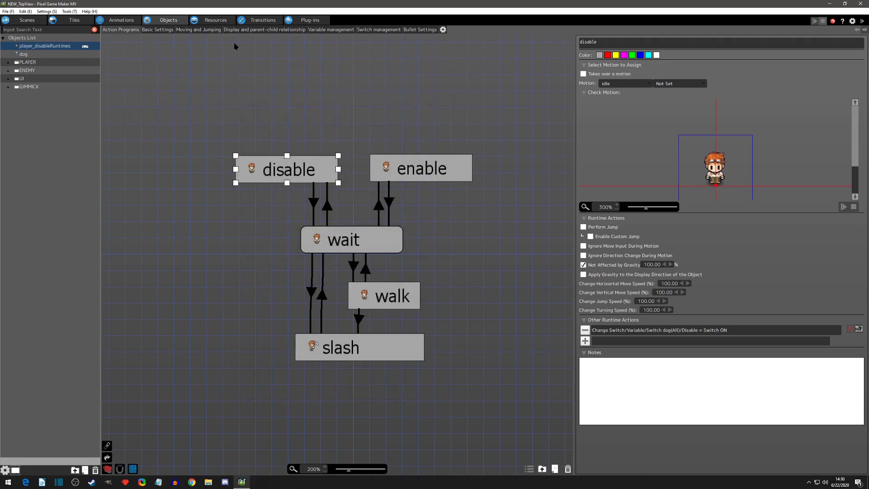
Turn on Maintain State at End of Scene in the dog object's basic settings.
left_click(21, 56)
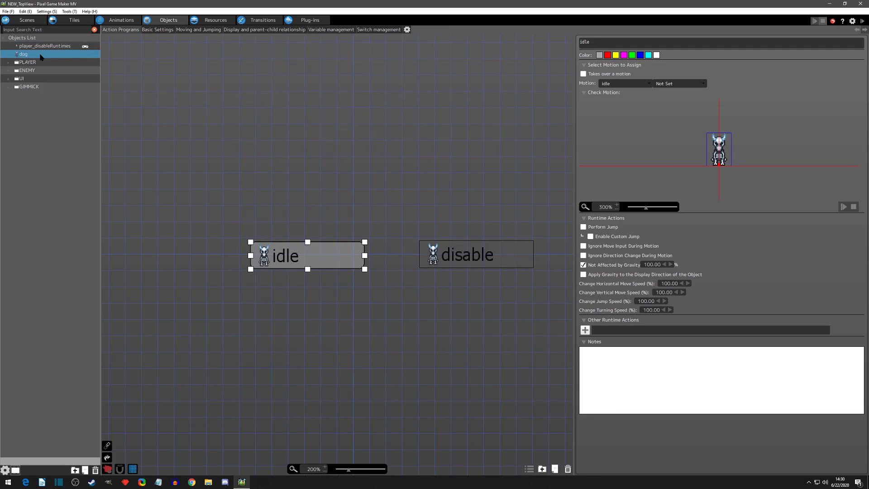
left_click(156, 30)
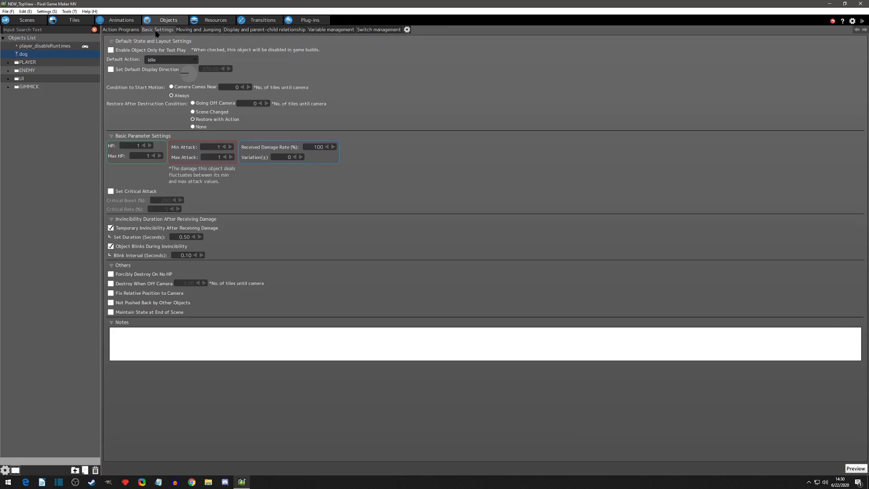
left_click(111, 313)
Run a test play, walk the player down towards the room's exit to check the dog's state, and close the game window.
left_click(863, 21)
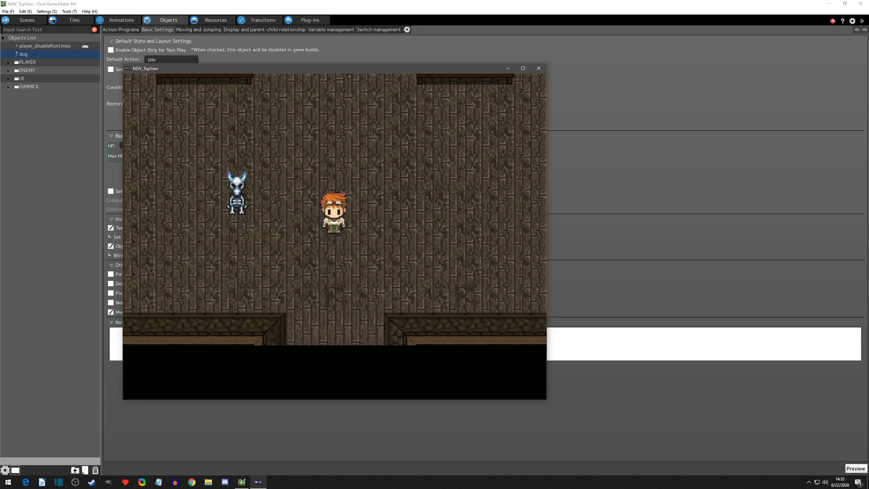
key("Down")
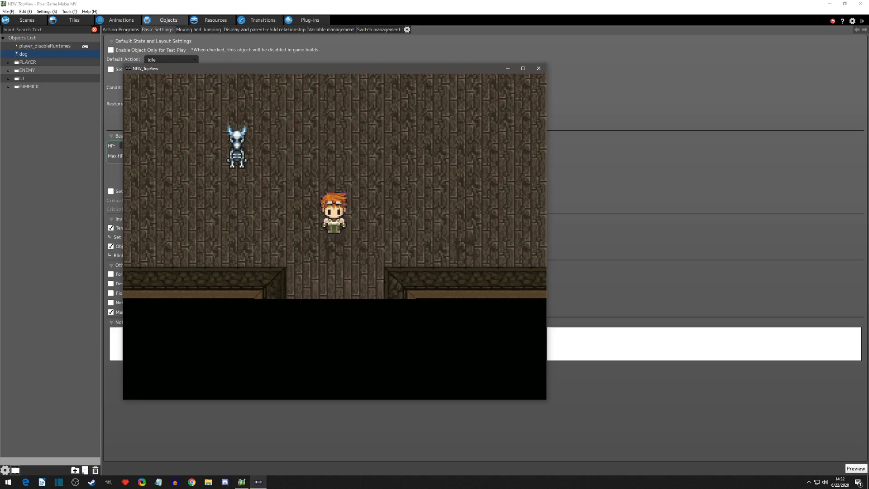
left_click(539, 69)
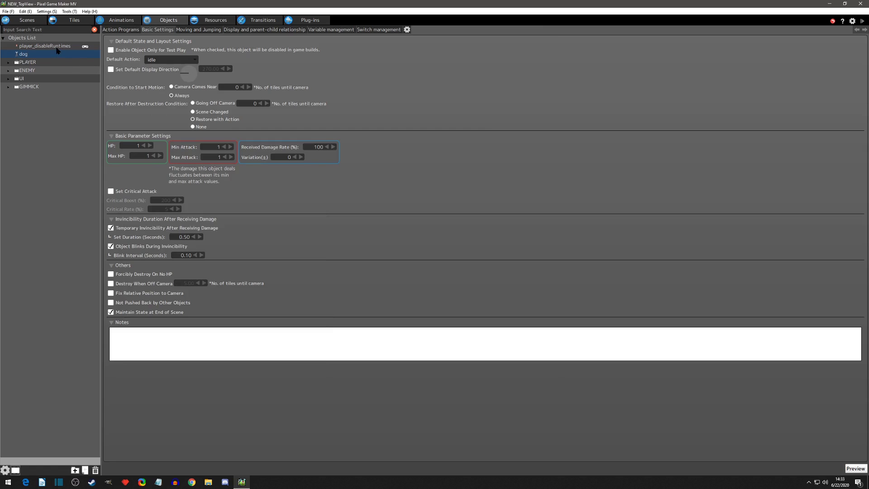
Rename the dog's disable action "next action" and remove its Disable Object runtime action.
left_click(127, 30)
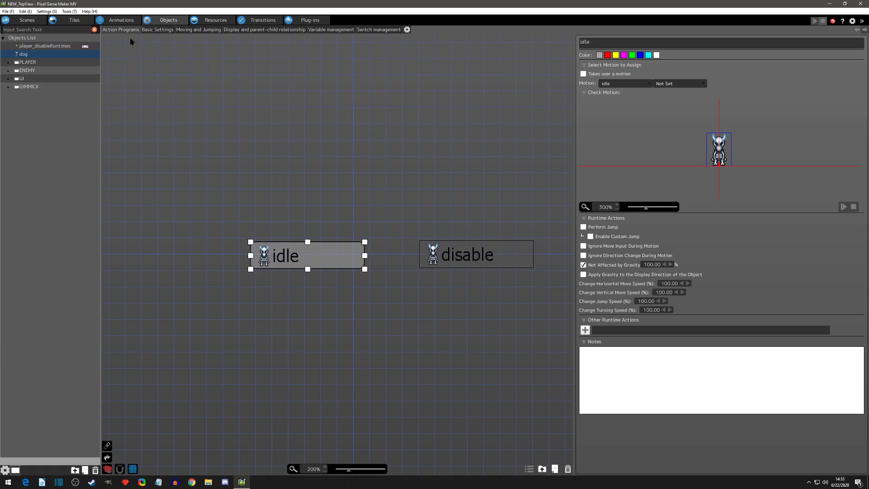
left_click(451, 267)
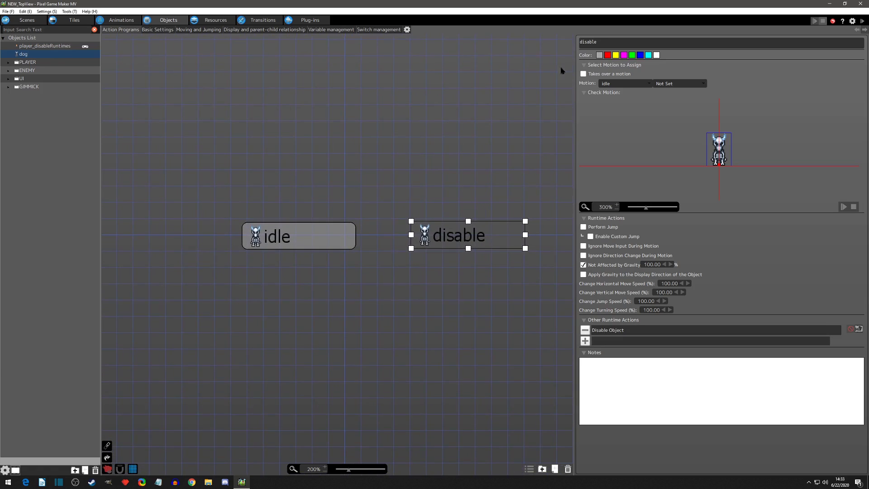
double_click(587, 41)
type("next action")
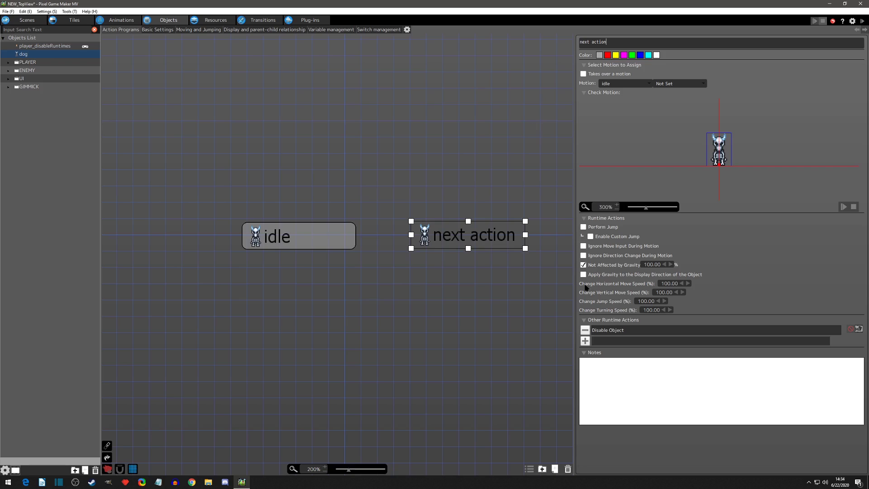
left_click(586, 331)
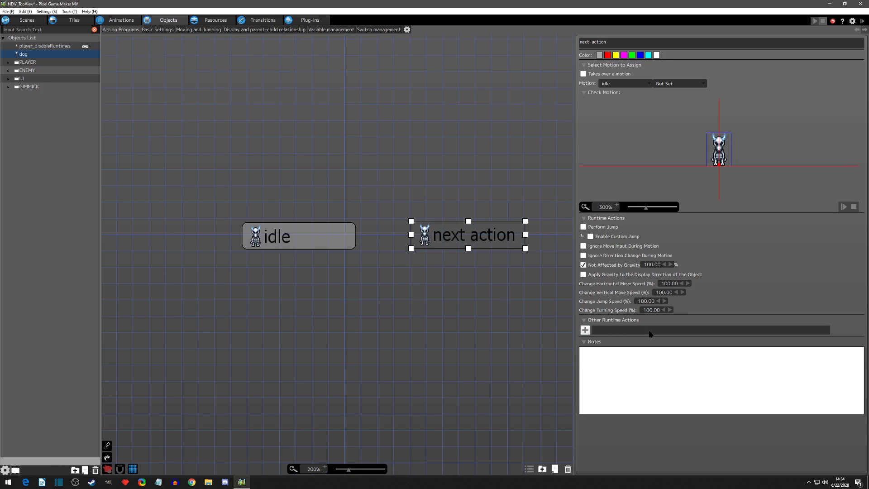
Deactivate the Change Switch/Variable runtime action in the enable action of player_disableRuntimes.
left_click(305, 238)
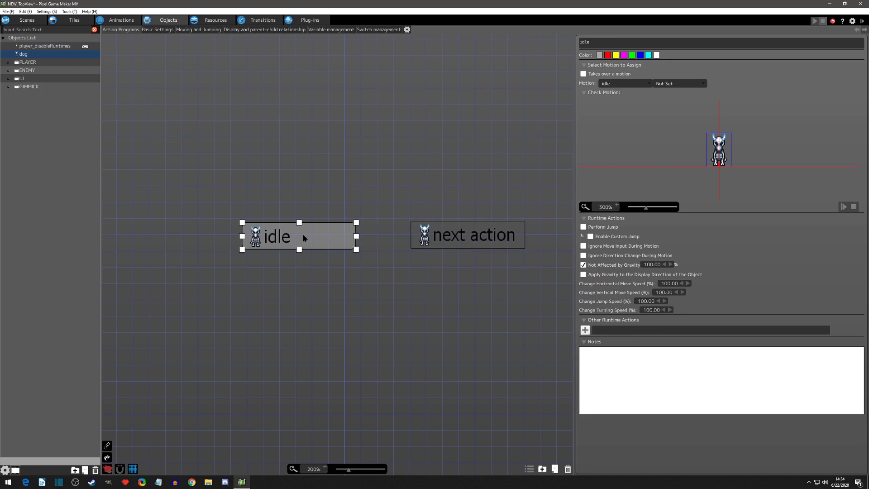
left_click(32, 47)
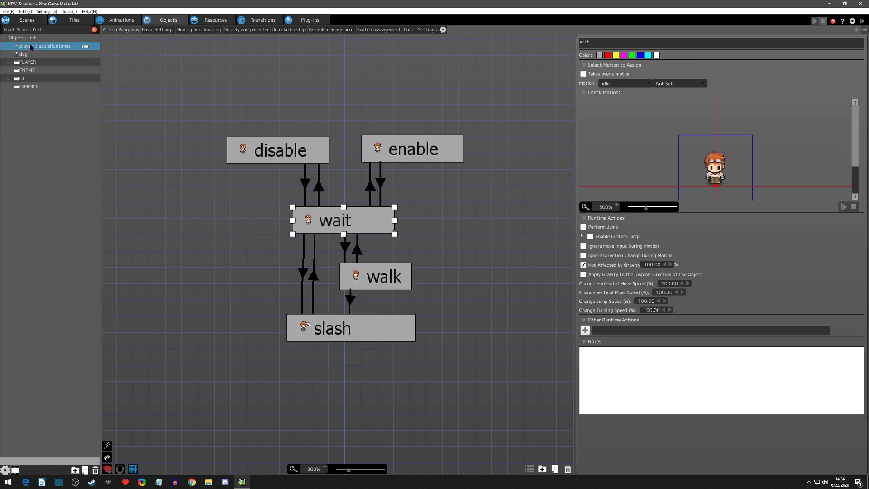
left_click(274, 149)
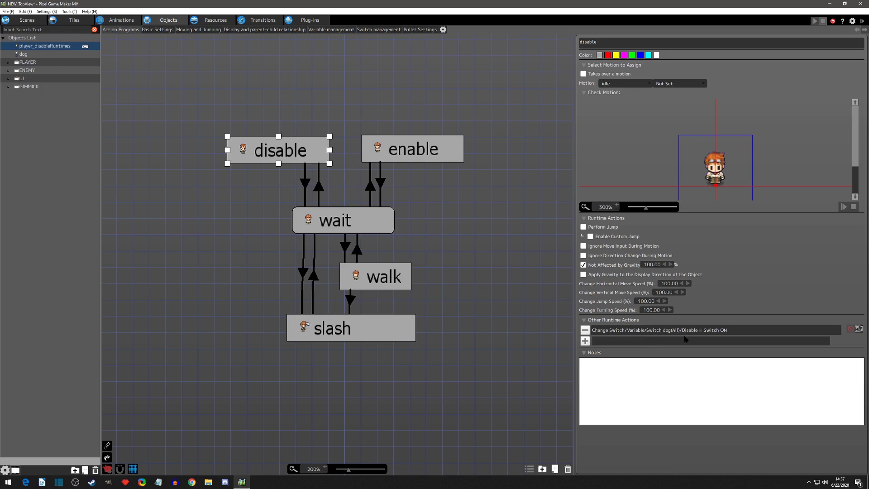
left_click(390, 150)
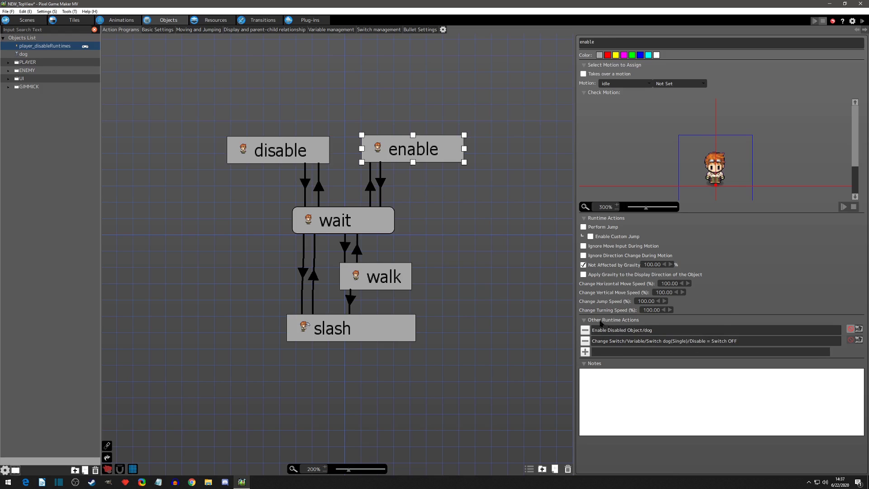
left_click(851, 340)
Add an Execute Object Action runtime action to the player's enable action that runs "next action" on dog (All).
left_click(586, 351)
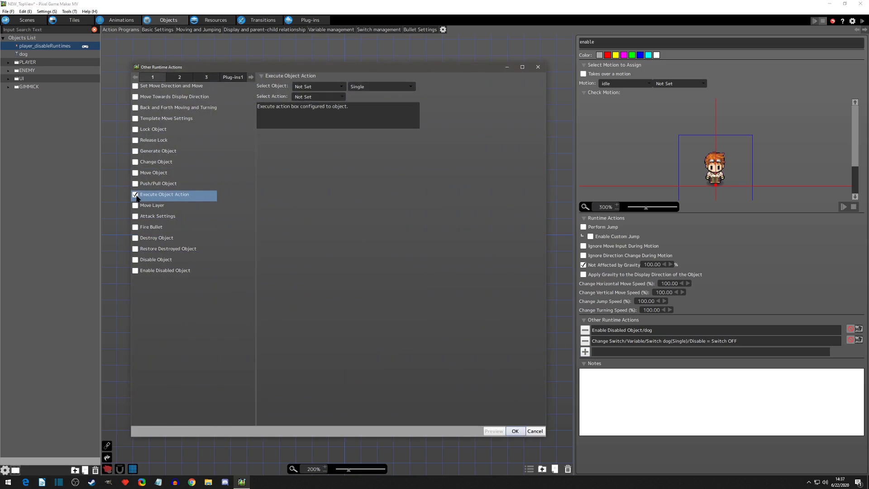
left_click(316, 85)
left_click(307, 121)
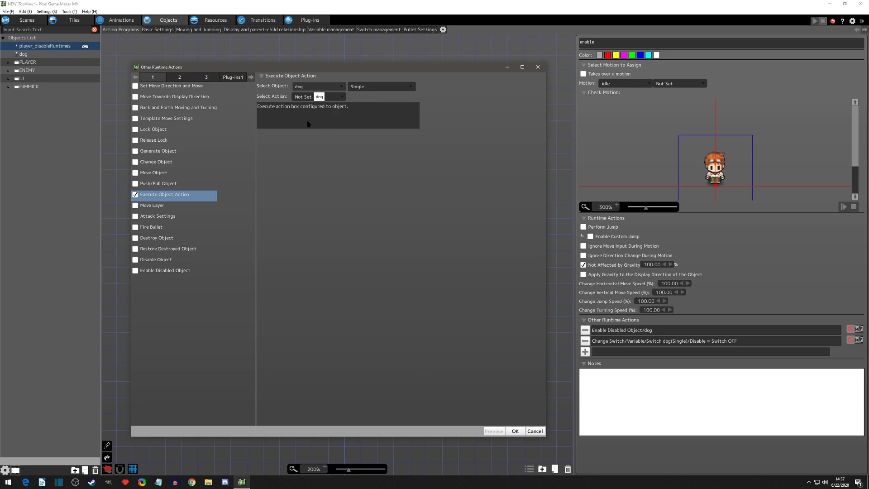
left_click(313, 97)
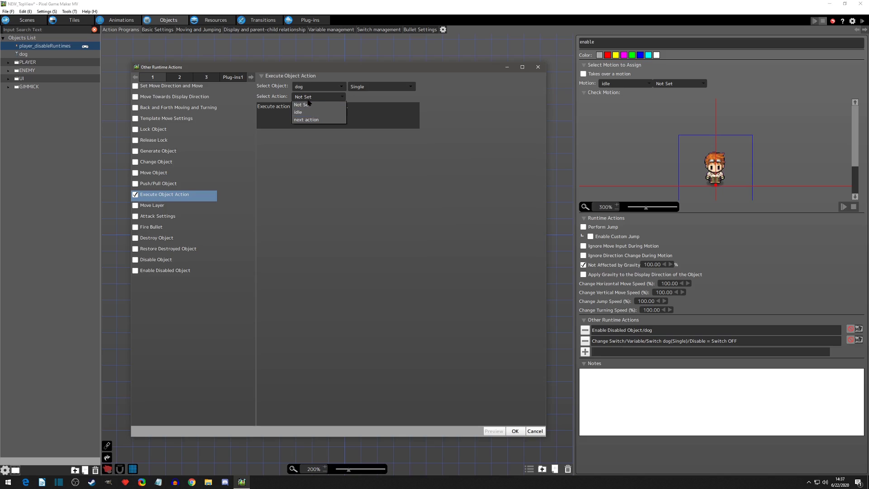
left_click(312, 120)
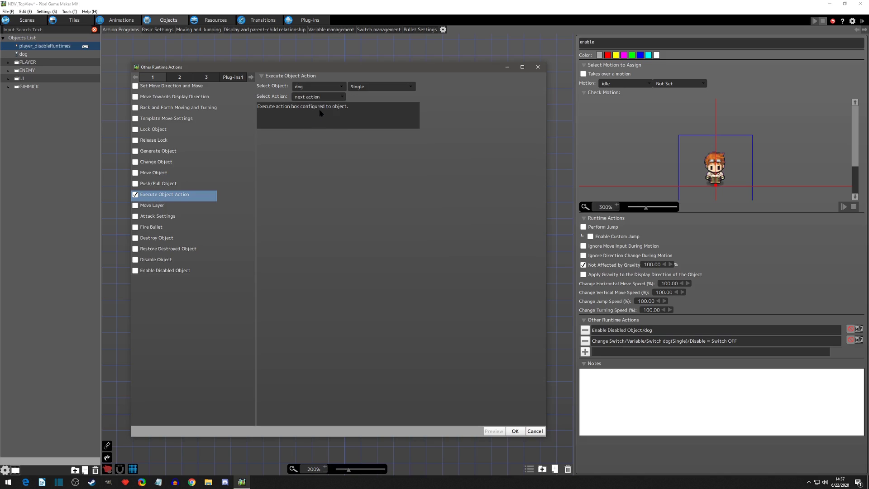
left_click(359, 87)
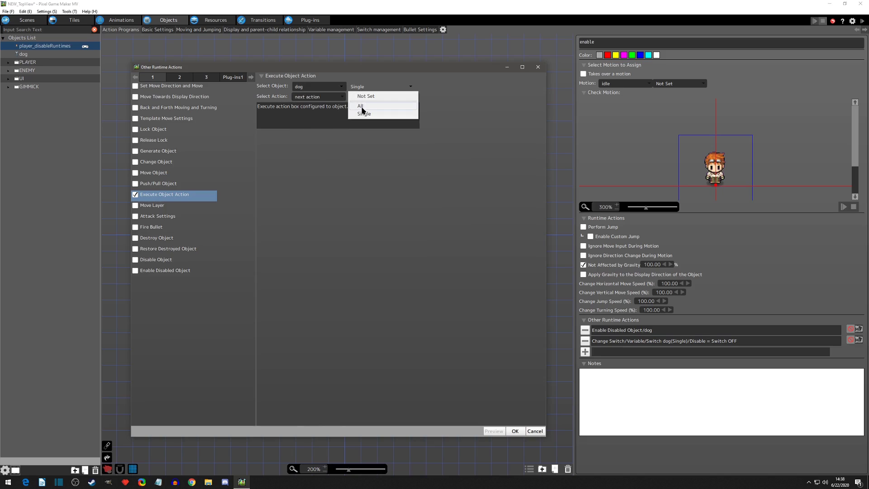
left_click(362, 110)
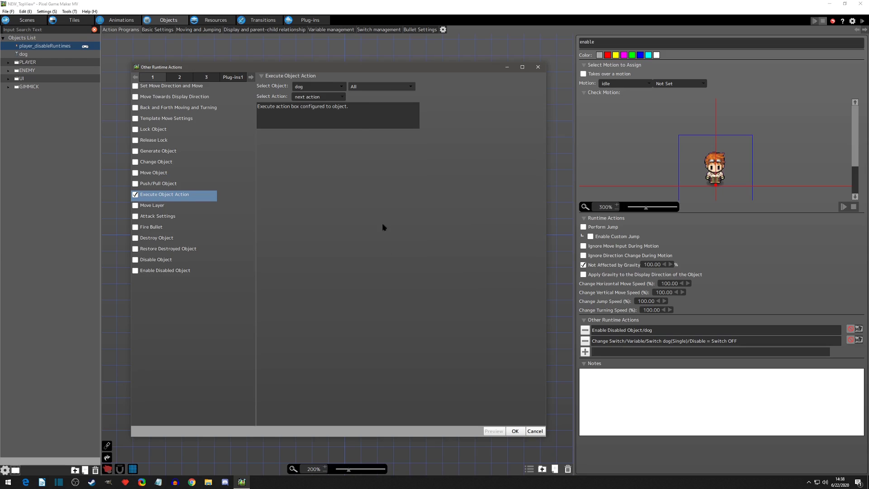
left_click(515, 431)
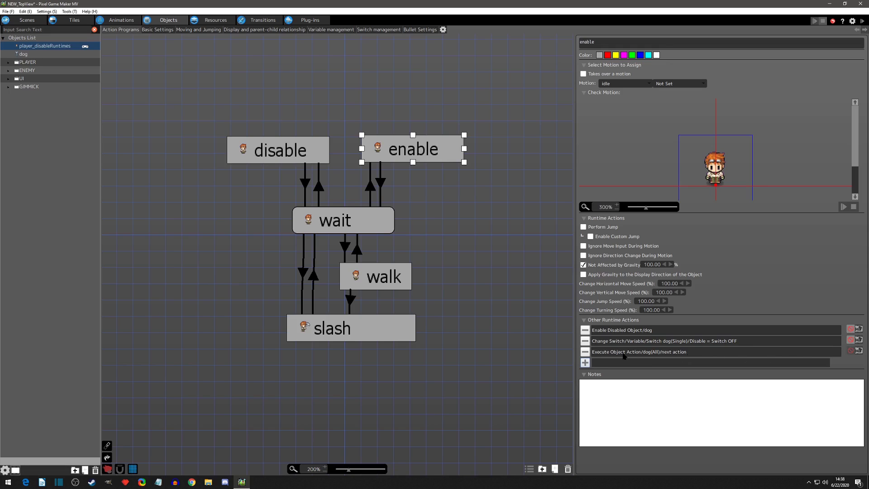
Run a test play, show the object data in an enlarged panel to check both dogs' current action, and close the game.
left_click(863, 21)
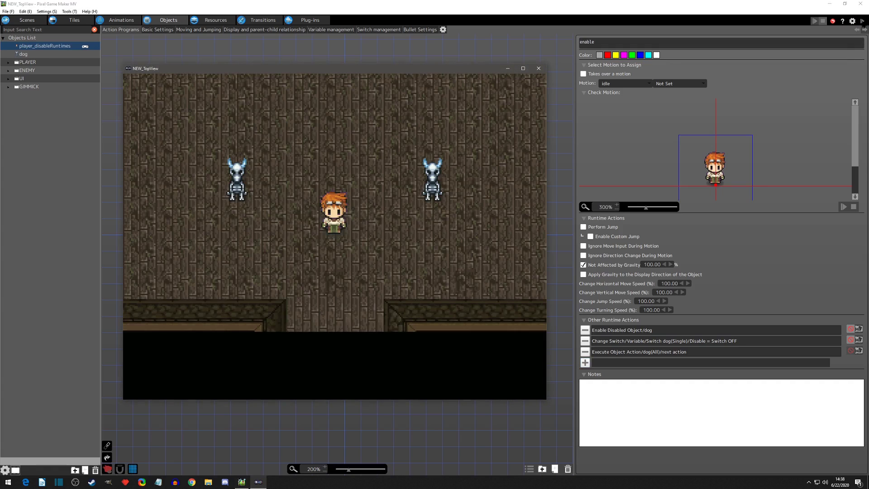
left_click(200, 78)
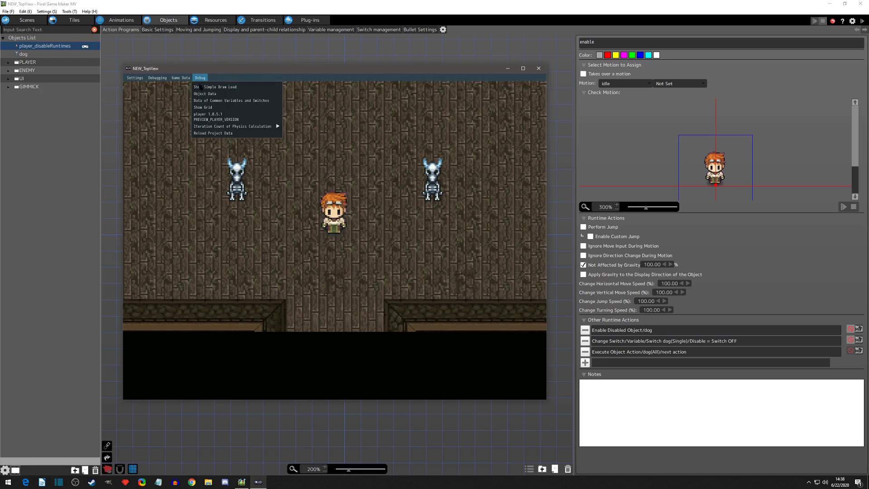
left_click(218, 138)
left_click_drag(268, 220, 279, 308)
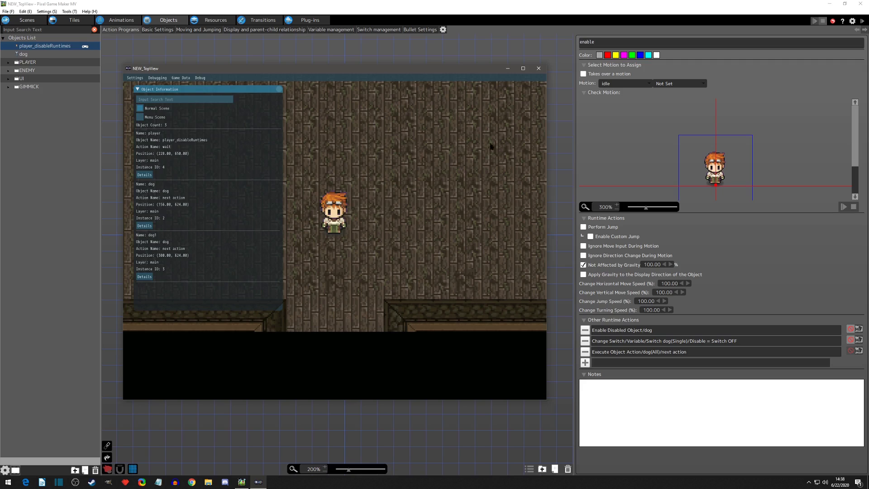
left_click(539, 68)
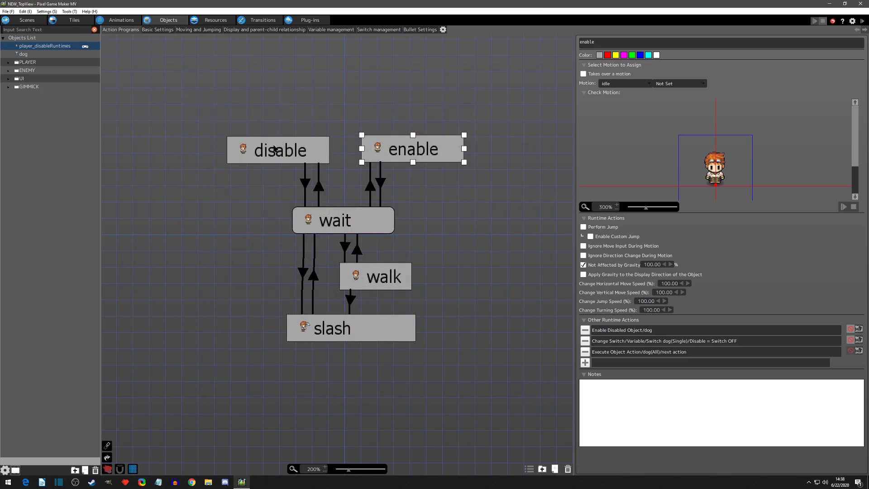
Add an Apply Filter Effects on Object runtime action to the dog's "next action", using Noise at 100% with 0 seconds until completion.
left_click(23, 54)
left_click(455, 232)
left_click(586, 330)
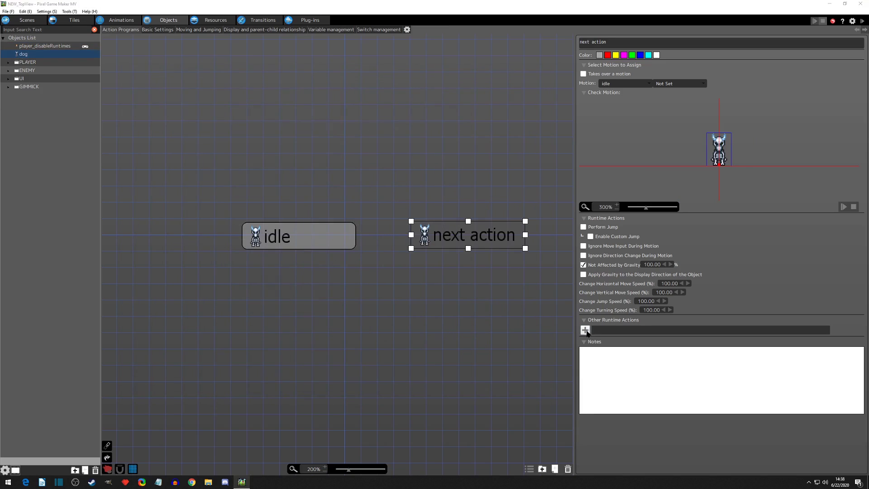
left_click(180, 77)
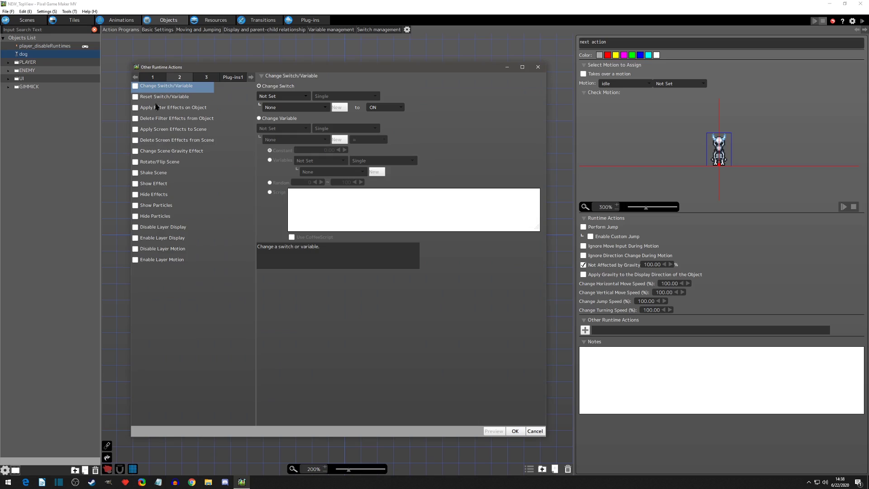
left_click(136, 108)
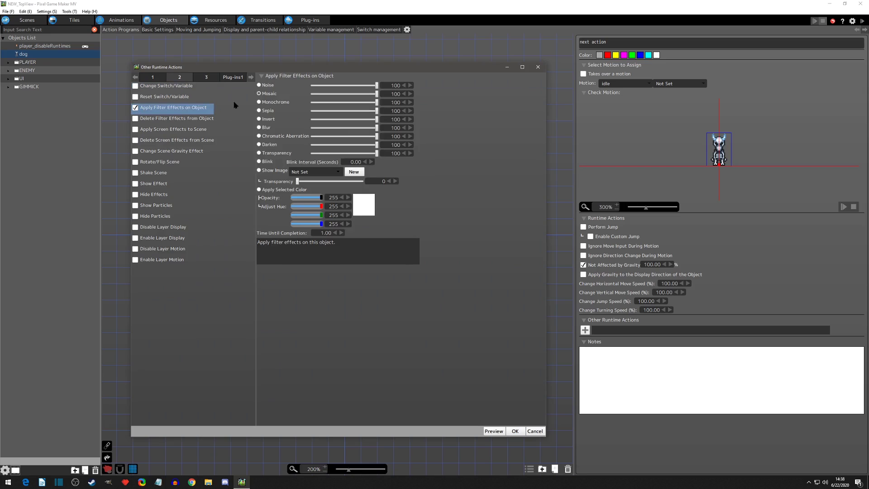
left_click(259, 86)
double_click(322, 234)
key("Down")
left_click(520, 430)
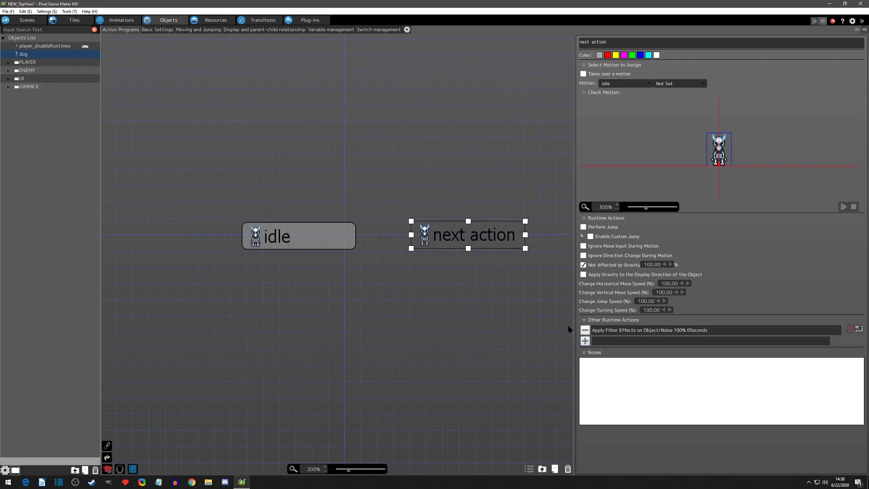
In the player's enable action, move Execute Object Action above Change Switch/Variable and reactivate the action turning the dog's Disable switch OFF.
left_click(26, 46)
left_click(443, 144)
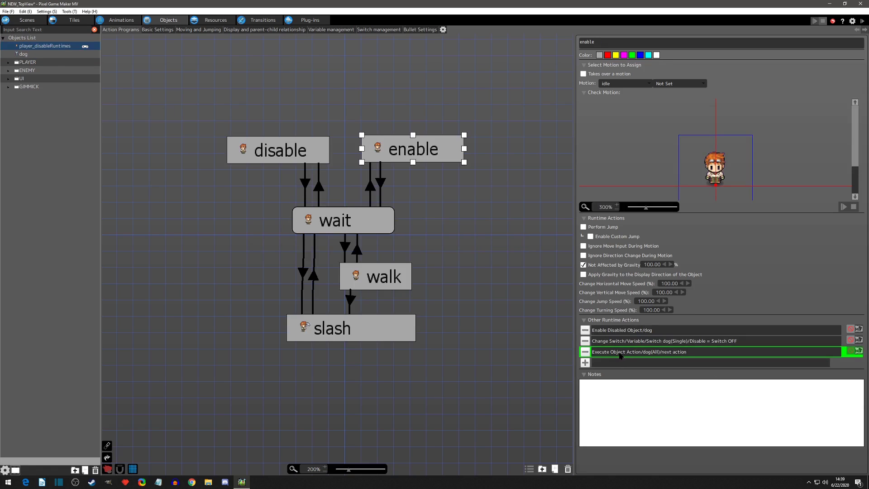
left_click_drag(620, 355, 632, 340)
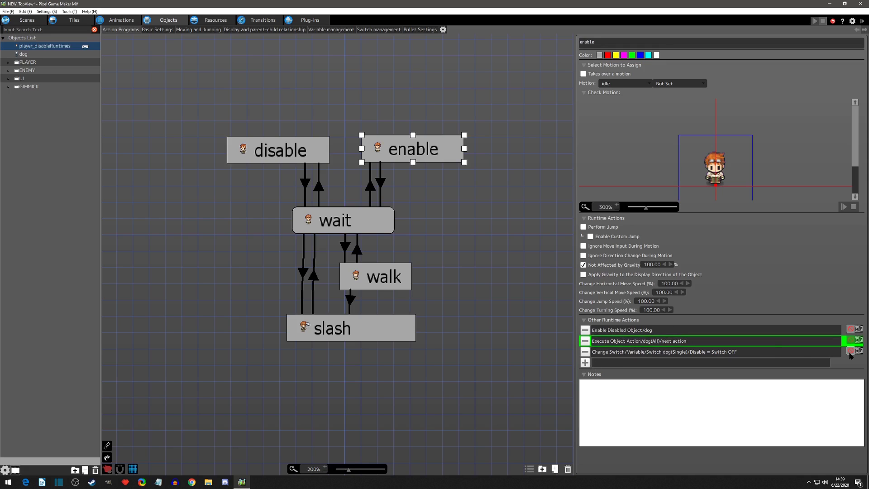
left_click(681, 354)
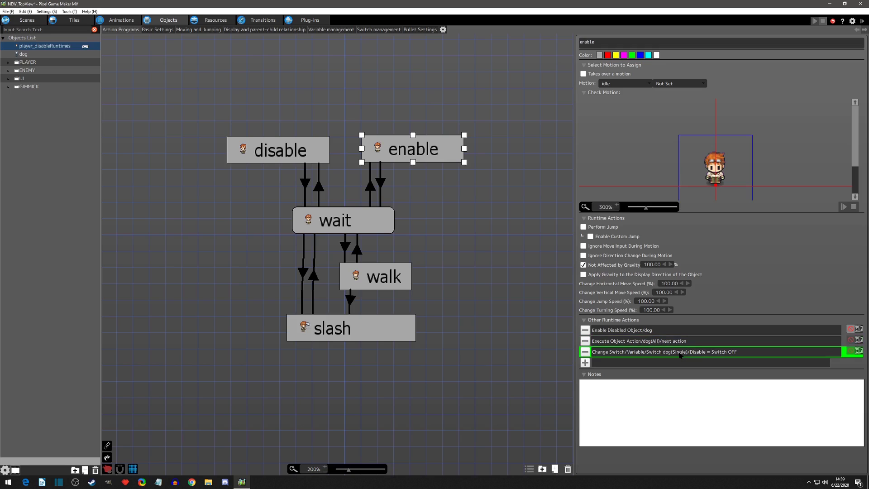
left_click(700, 363)
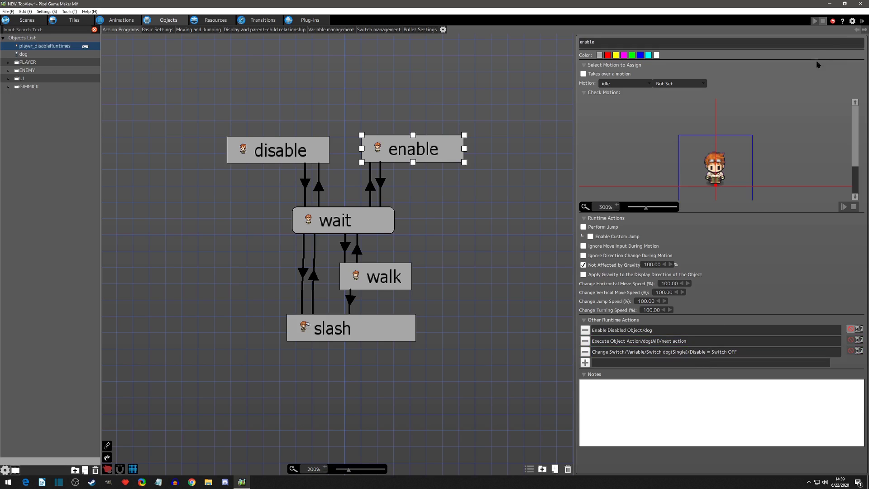
Run a test play and close the Object Information panel to view both dogs.
left_click(863, 21)
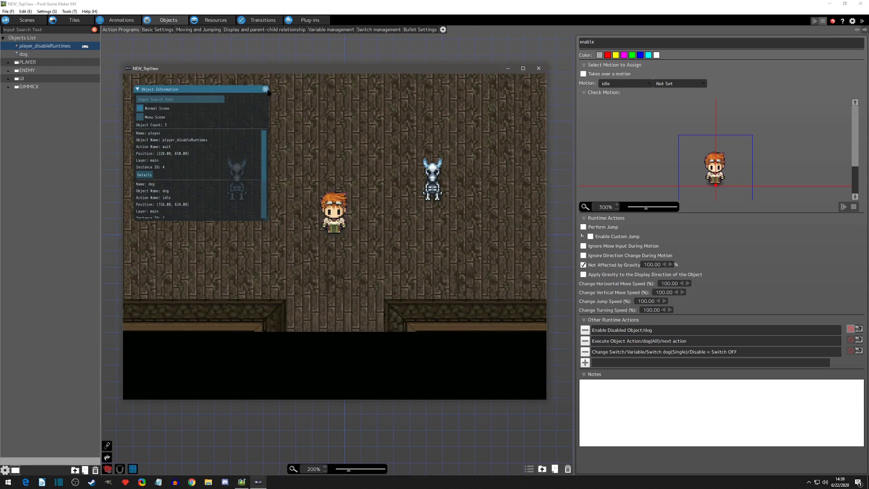
left_click(266, 90)
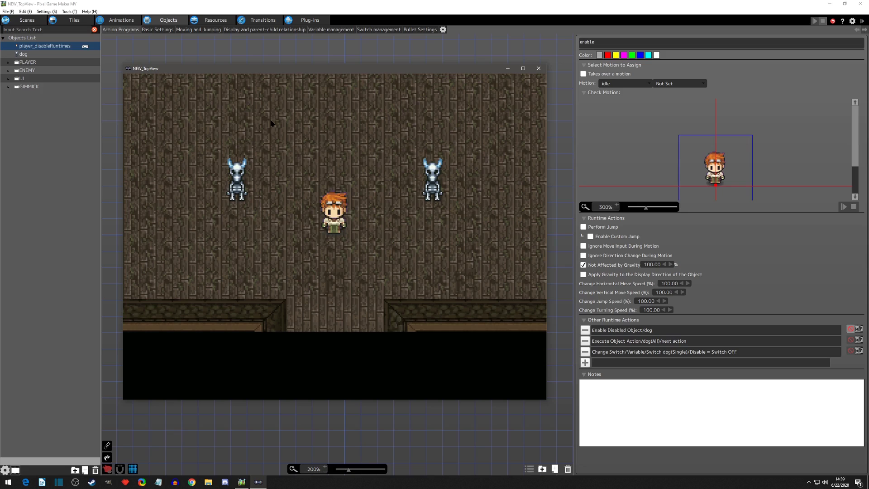